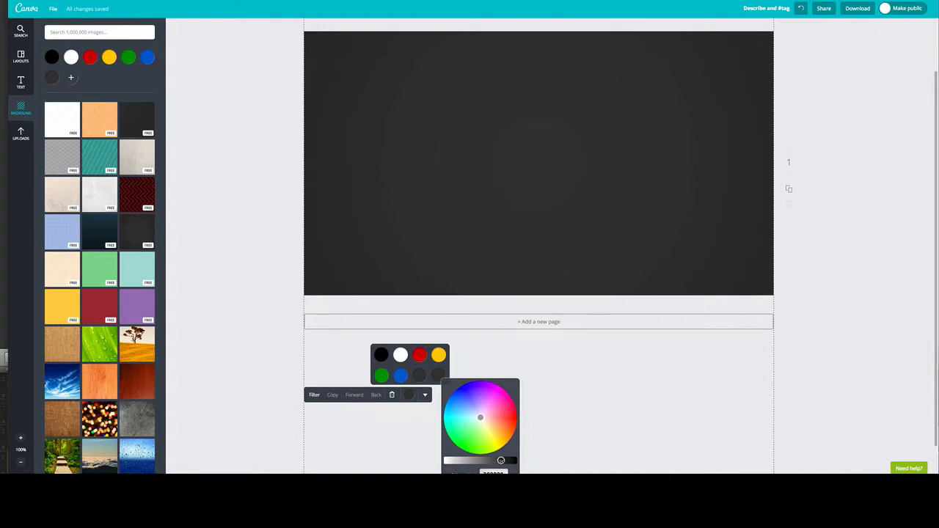
Lighten the page background's colour to a very light, near-white grey.
{"action": "left_click_drag", "start_coordinate": [500, 460], "coordinate": [447, 460]}
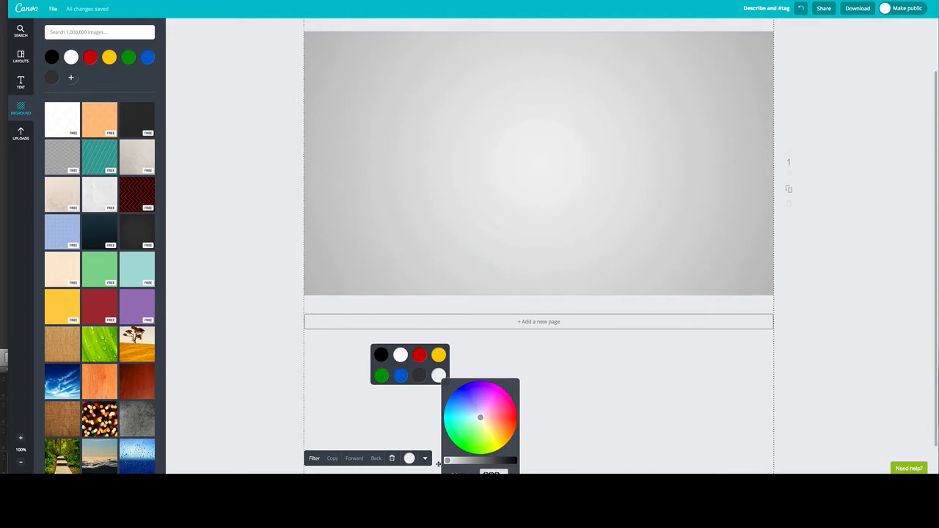
{"action": "left_click", "coordinate": [566, 432]}
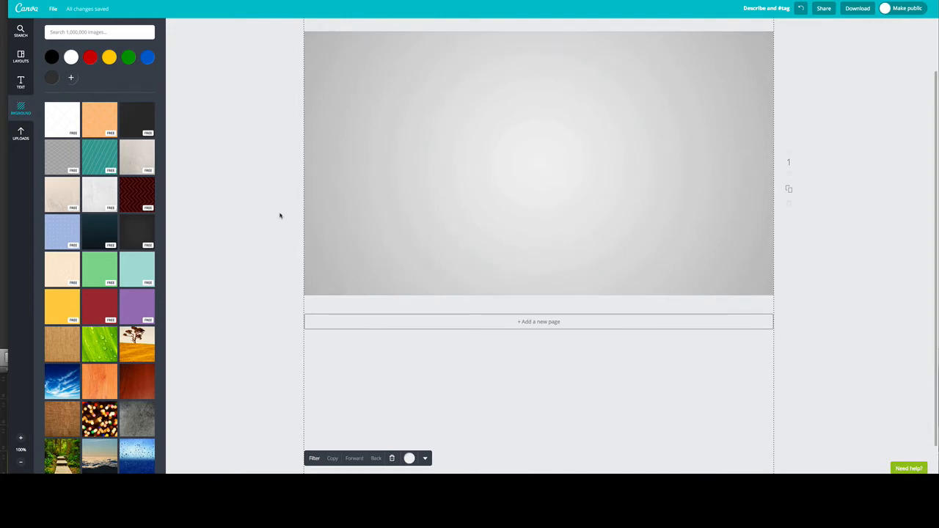
{"action": "left_click", "coordinate": [174, 192]}
{"action": "scroll", "coordinate": [175, 220], "scroll_direction": "up", "scroll_amount": 2}
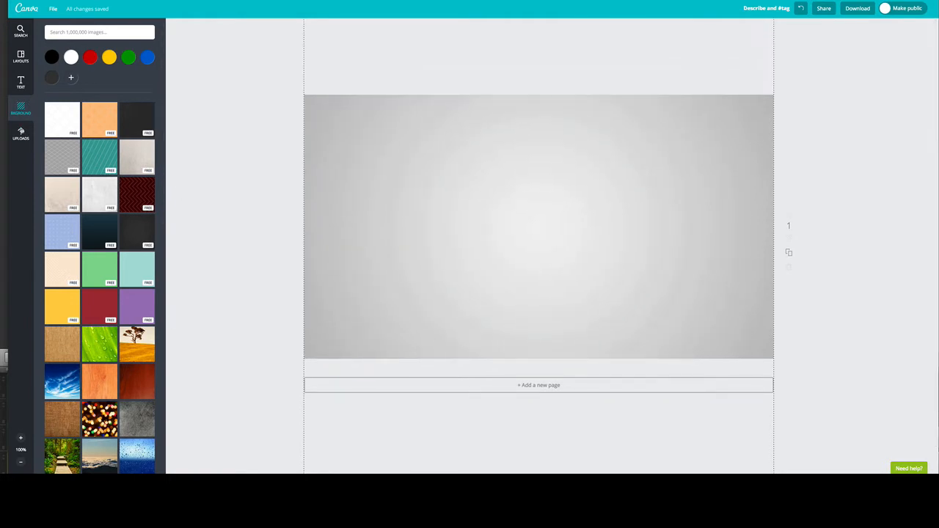
Insert the black circular HG logo from the uploaded images as a small emblem near the page's lower-left corner.
{"action": "left_click", "coordinate": [20, 132]}
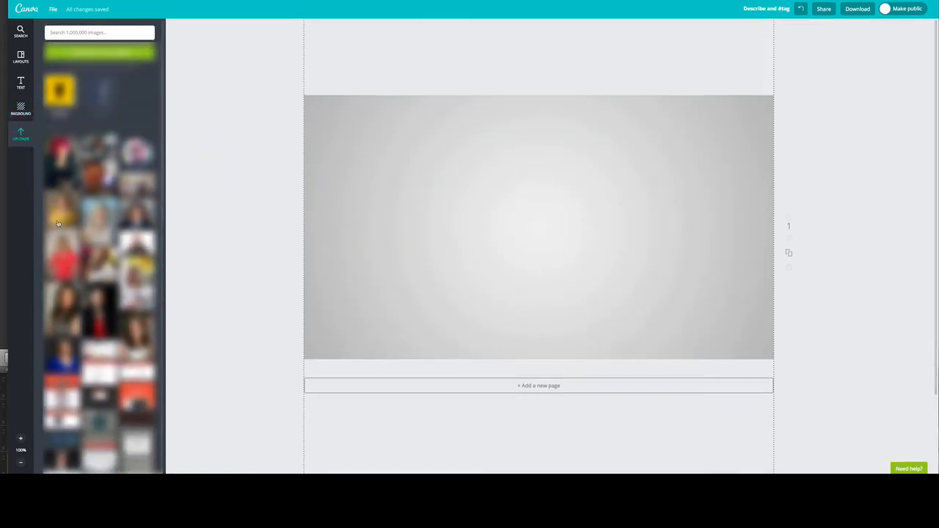
{"action": "scroll", "coordinate": [72, 234], "scroll_direction": "down", "scroll_amount": 5}
{"action": "scroll", "coordinate": [72, 234], "scroll_direction": "down", "scroll_amount": 3}
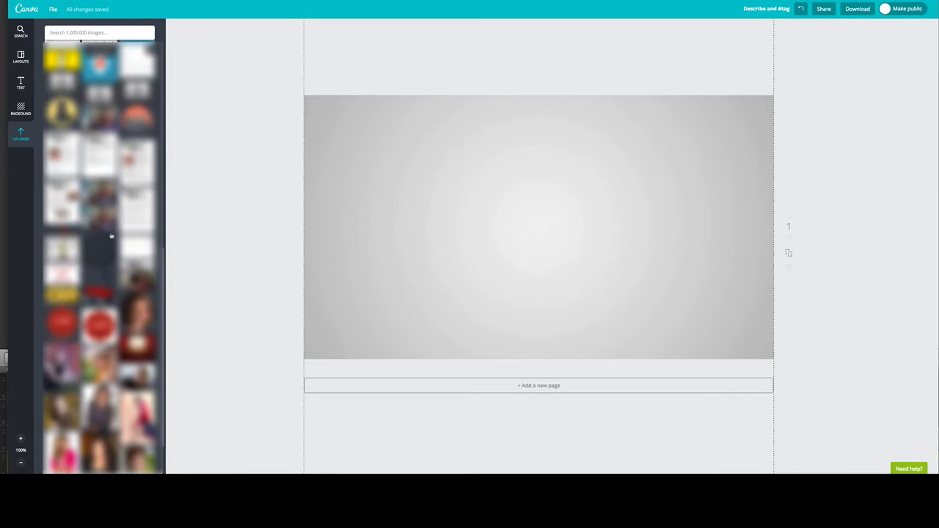
{"action": "left_click", "coordinate": [105, 248]}
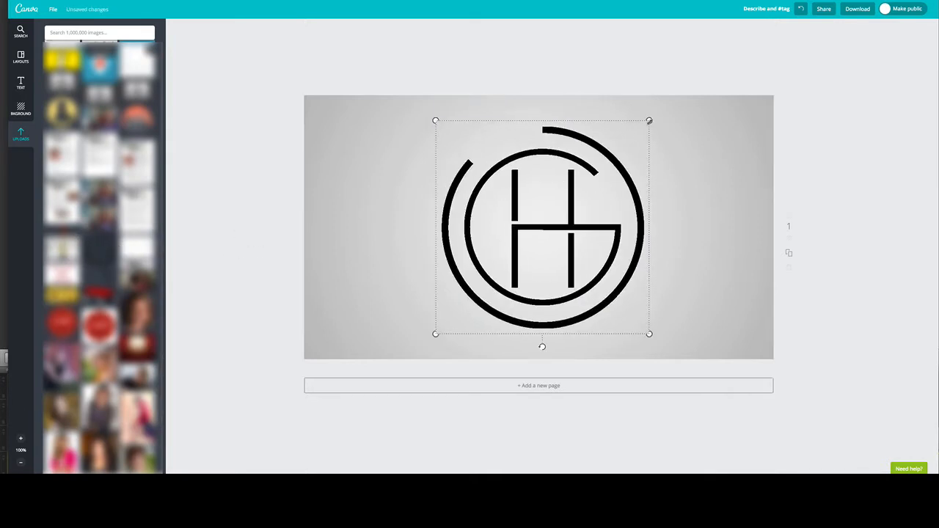
{"action": "left_click_drag", "start_coordinate": [649, 120], "coordinate": [447, 267]}
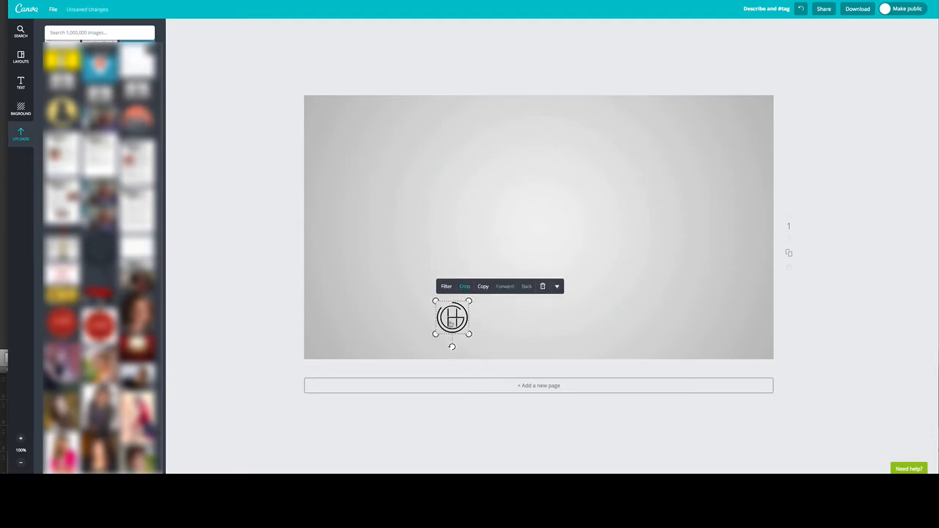
{"action": "left_click_drag", "start_coordinate": [452, 321], "coordinate": [355, 321]}
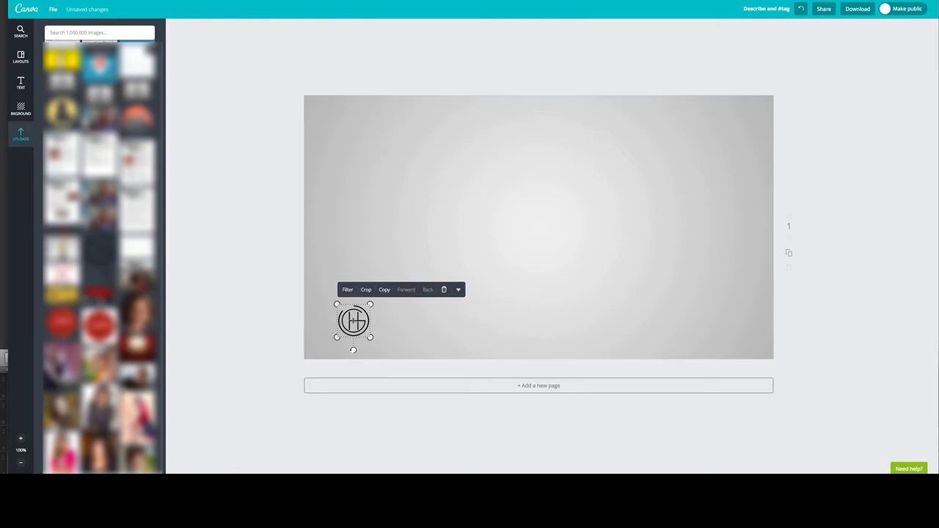
Make the logo mostly transparent and move it closer to the page's lower-left corner.
{"action": "left_click", "coordinate": [459, 291]}
{"action": "left_click", "coordinate": [463, 315]}
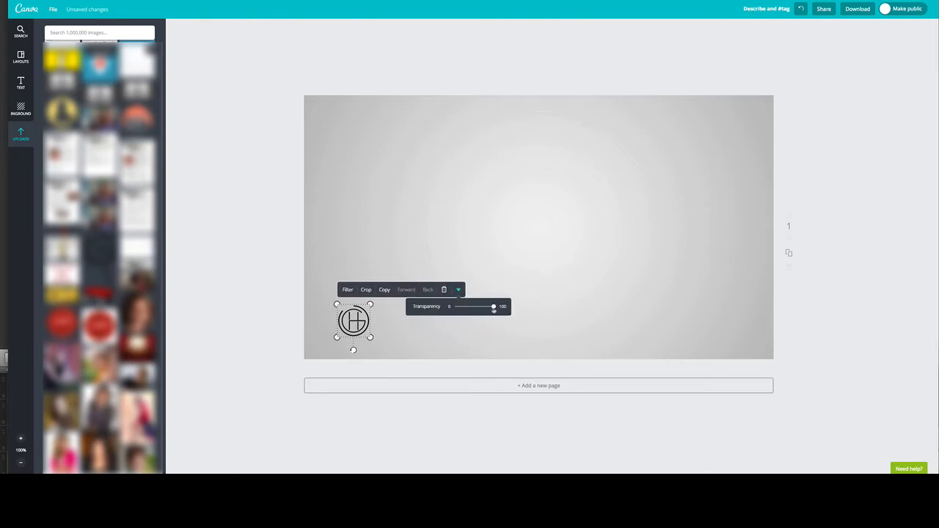
{"action": "left_click_drag", "start_coordinate": [494, 309], "coordinate": [466, 310]}
{"action": "left_click", "coordinate": [524, 279]}
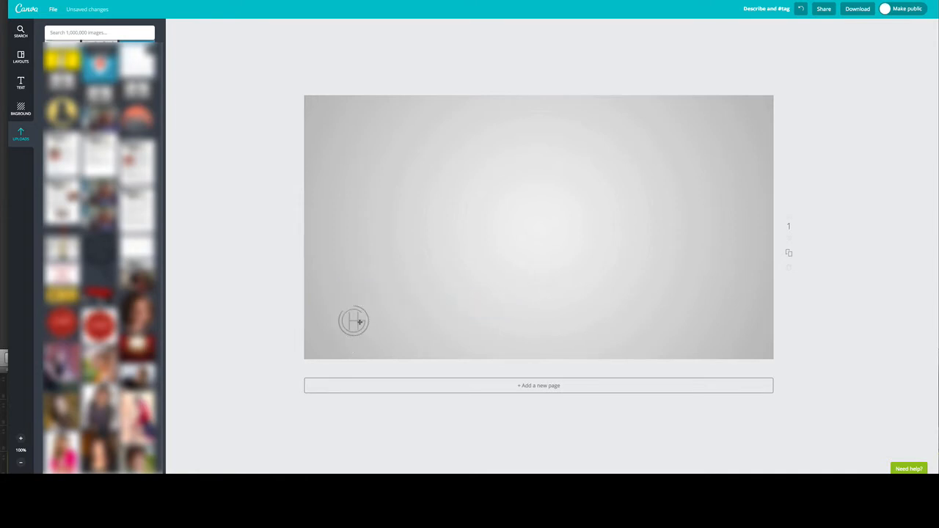
{"action": "left_click_drag", "start_coordinate": [360, 322], "coordinate": [341, 338]}
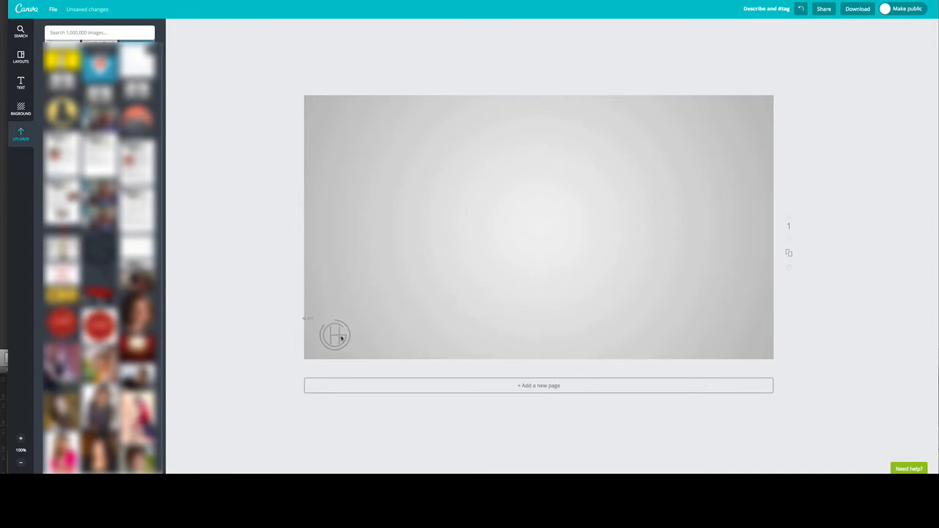
Add a heading text box to the page and set its font to Raleway.
{"action": "left_click", "coordinate": [21, 83]}
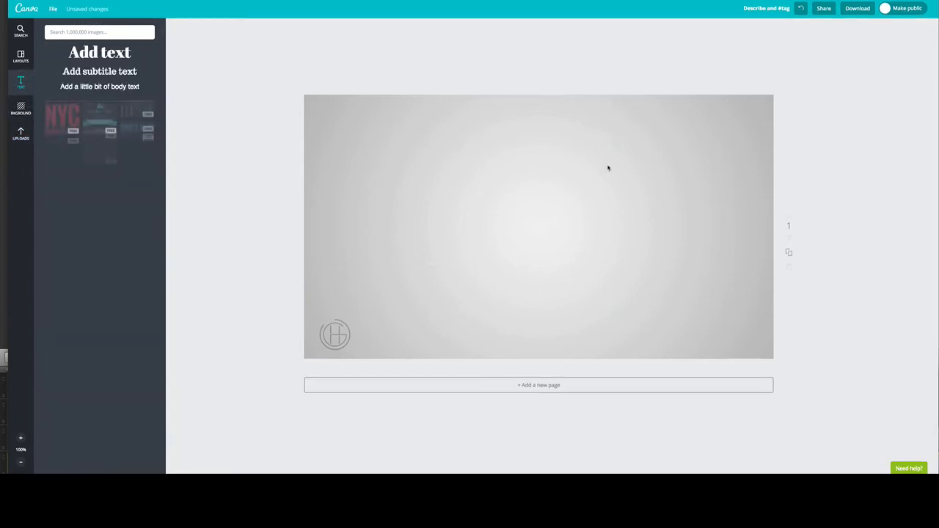
{"action": "left_click", "coordinate": [101, 52]}
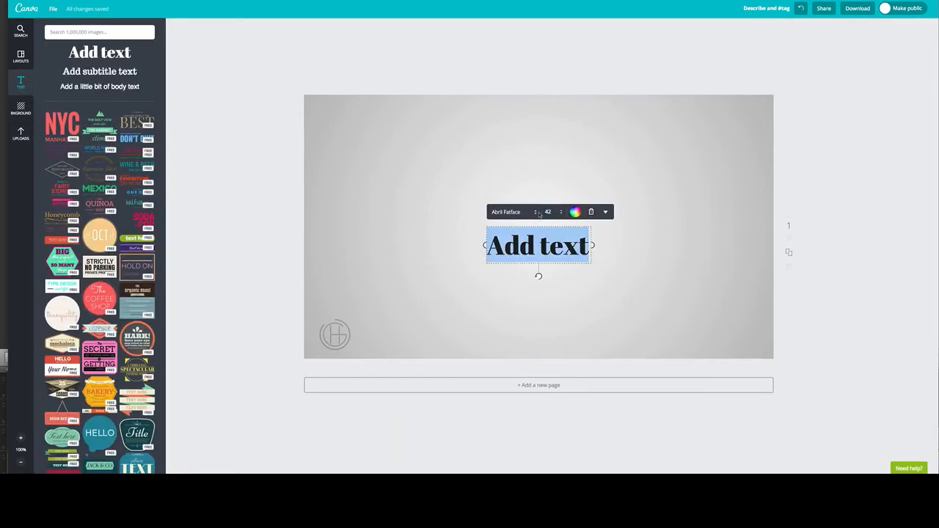
{"action": "left_click", "coordinate": [535, 212]}
{"action": "scroll", "coordinate": [543, 220], "scroll_direction": "down", "scroll_amount": 10}
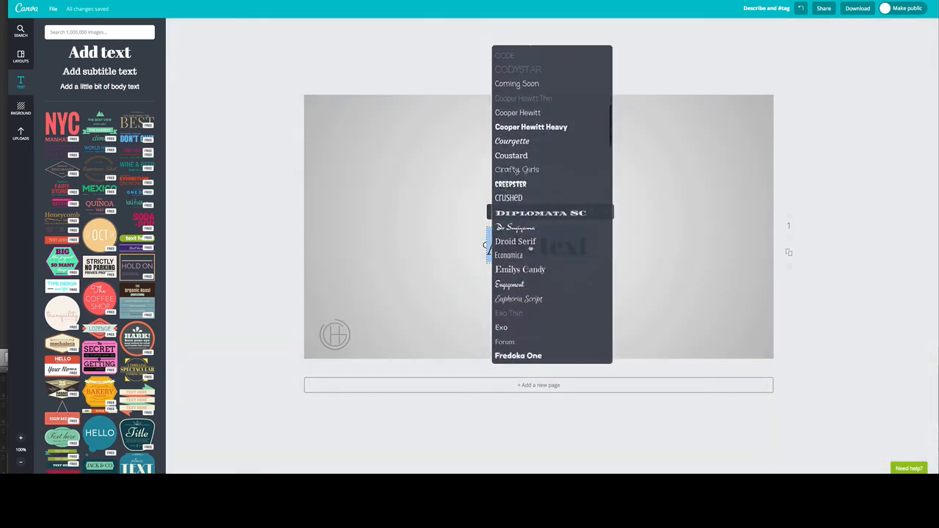
{"action": "scroll", "coordinate": [563, 279], "scroll_direction": "down", "scroll_amount": 10}
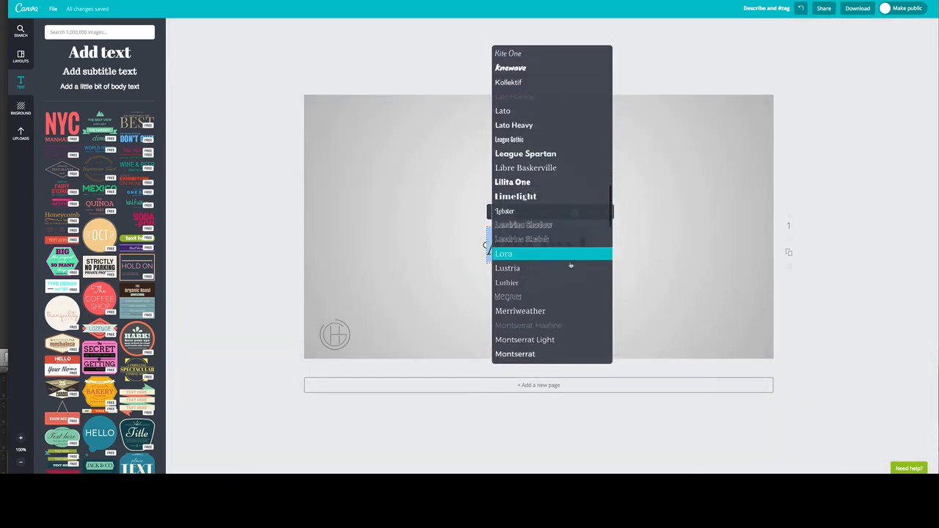
{"action": "scroll", "coordinate": [563, 280], "scroll_direction": "down", "scroll_amount": 8}
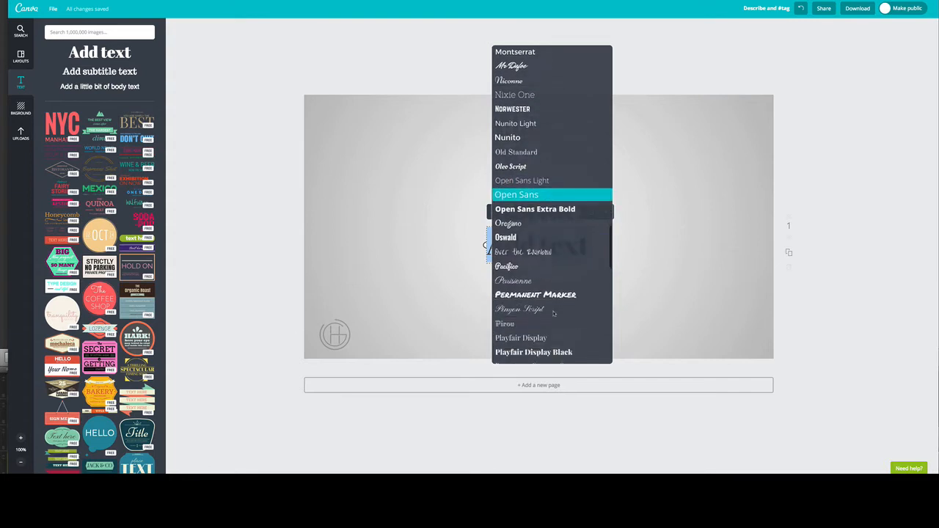
{"action": "scroll", "coordinate": [553, 314], "scroll_direction": "down", "scroll_amount": 5}
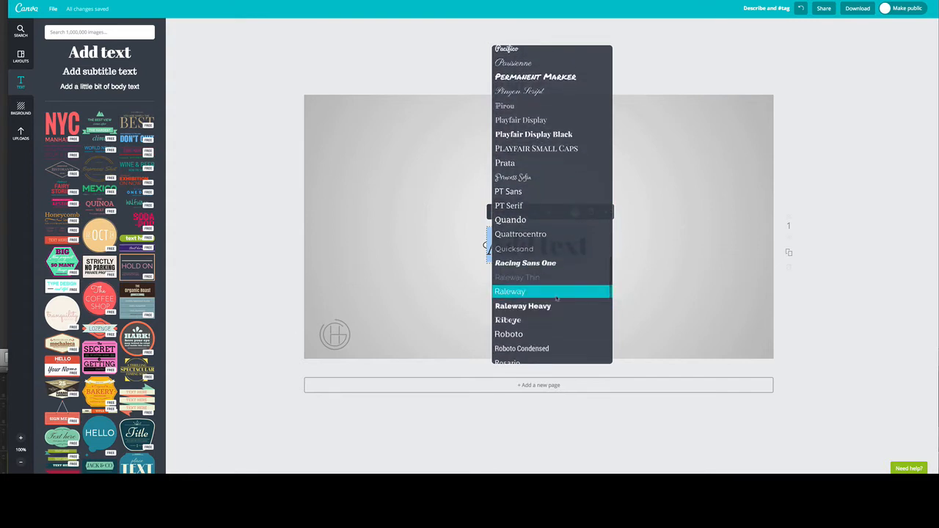
{"action": "left_click", "coordinate": [557, 292]}
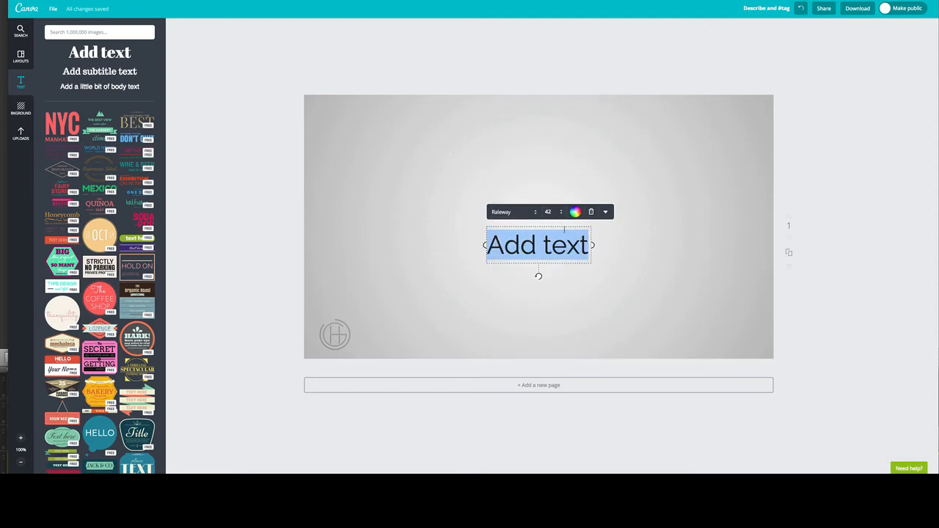
Set the heading to size 32 and replace its text with the presenter's name and a second line, "Your Go-To Video Gal".
{"action": "left_click", "coordinate": [548, 212]}
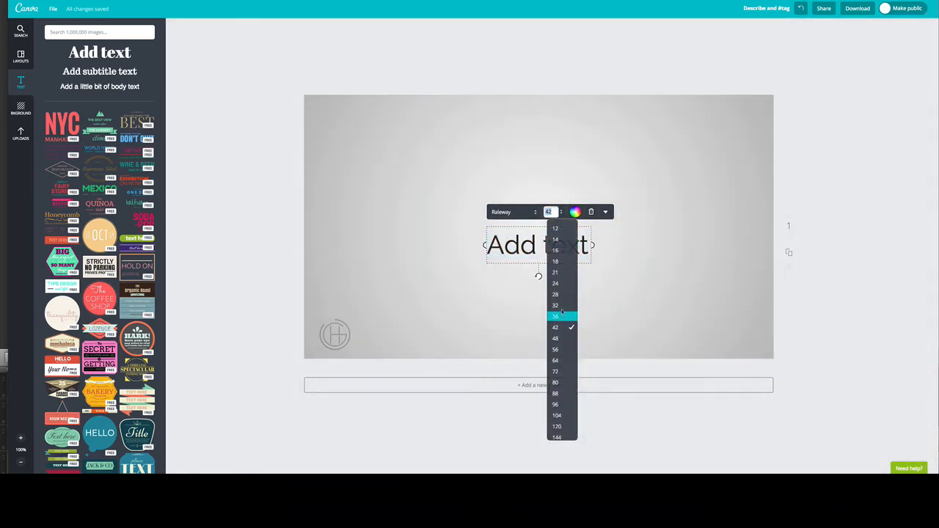
{"action": "left_click", "coordinate": [550, 303]}
{"action": "key", "text": "ctrl+a"}
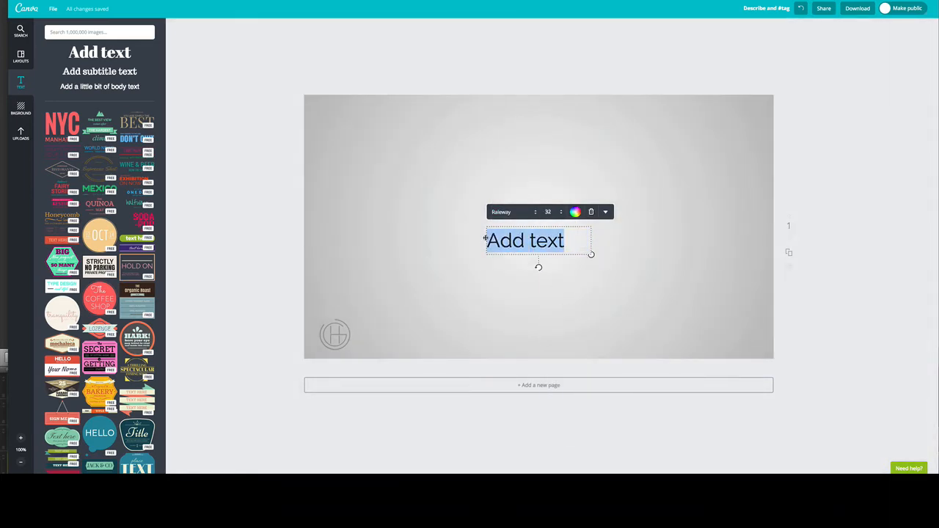
{"action": "type", "text": "Holly G."}
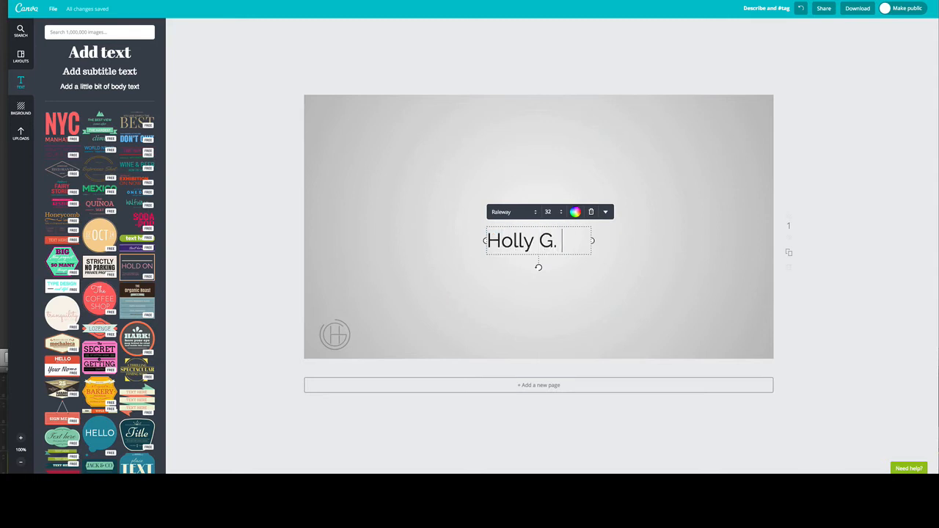
{"action": "key", "text": "Return"}
{"action": "type", "text": "You"}
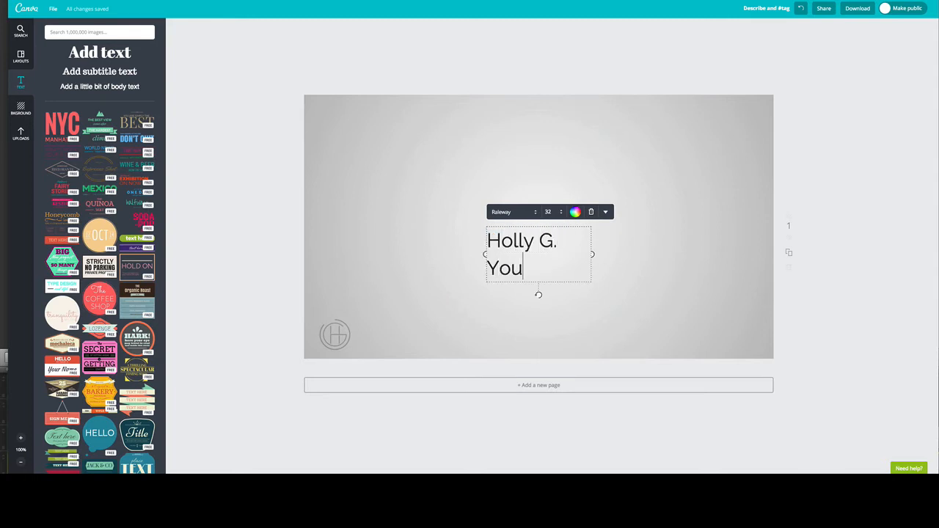
{"action": "type", "text": "r Go-To"}
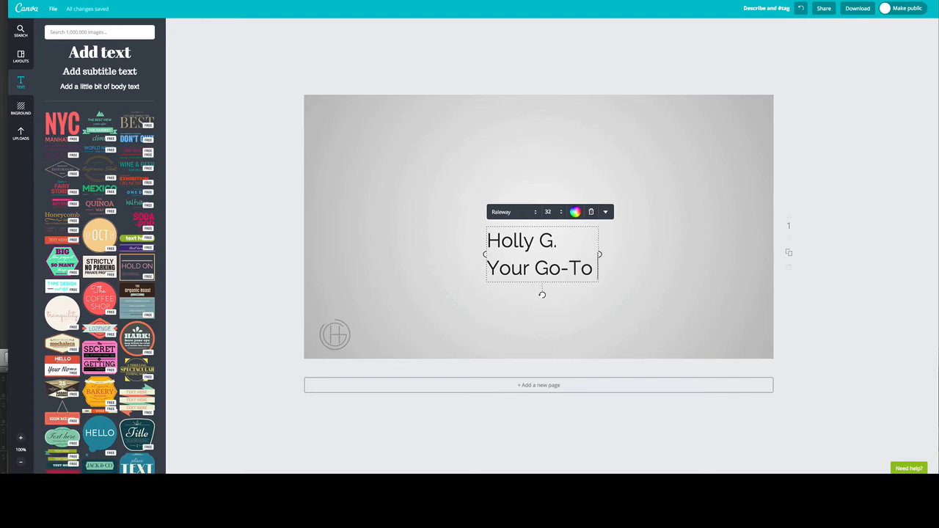
{"action": "type", "text": " Video Gal"}
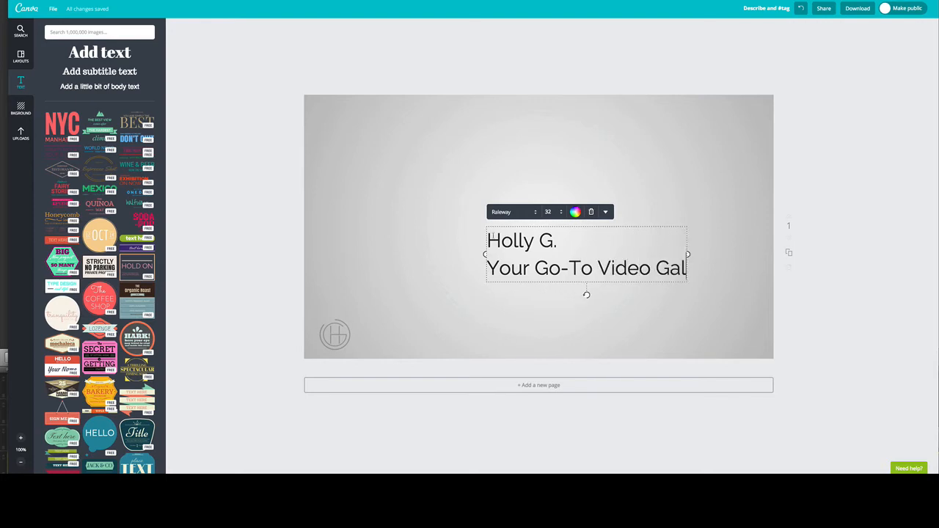
Reduce the name and tagline text to size 18 and place it directly above the logo.
{"action": "left_click", "coordinate": [560, 212]}
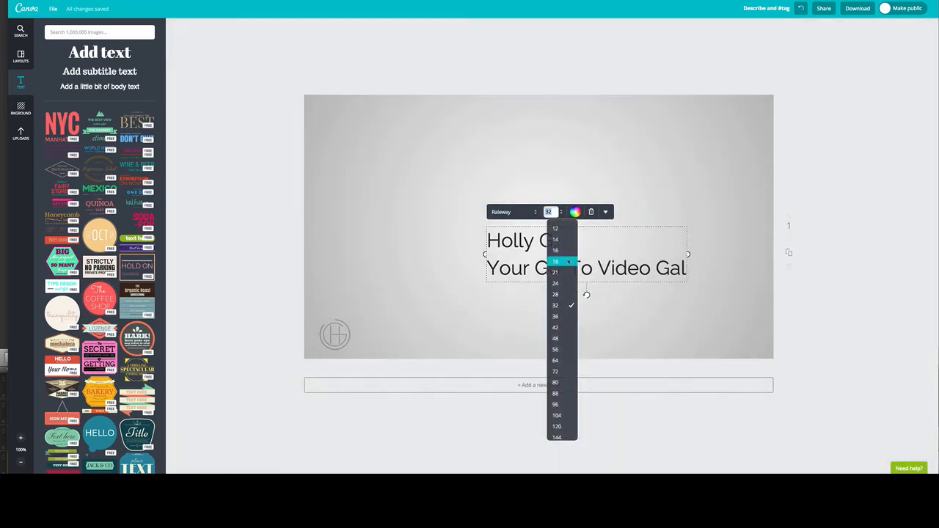
{"action": "left_click", "coordinate": [559, 260]}
{"action": "left_click_drag", "start_coordinate": [517, 249], "coordinate": [349, 305]}
{"action": "left_click", "coordinate": [410, 301]}
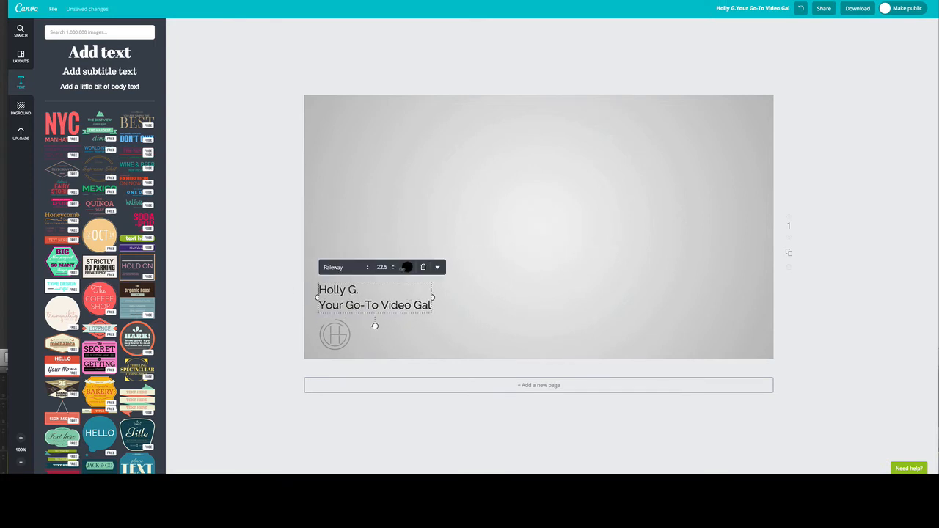
Centre-align the two lines of the name and tagline text.
{"action": "left_click", "coordinate": [438, 268]}
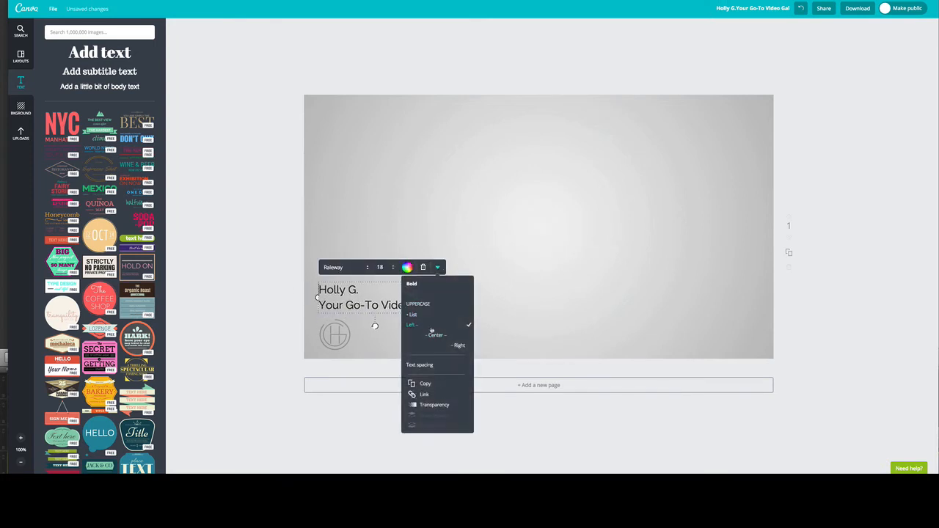
{"action": "left_click", "coordinate": [436, 335]}
{"action": "left_click", "coordinate": [501, 251]}
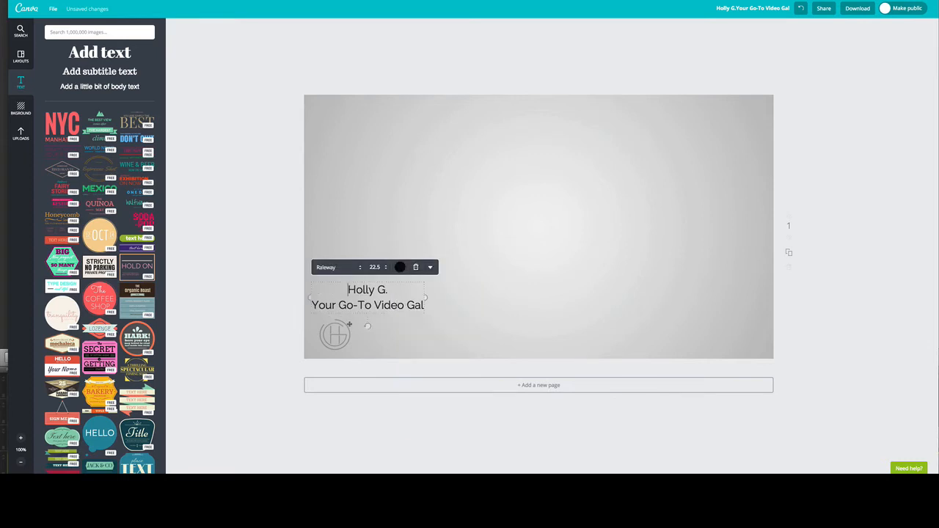
Centre the logo below the tagline and raise the text block to leave a gap between them.
{"action": "left_click_drag", "start_coordinate": [335, 334], "coordinate": [367, 334]}
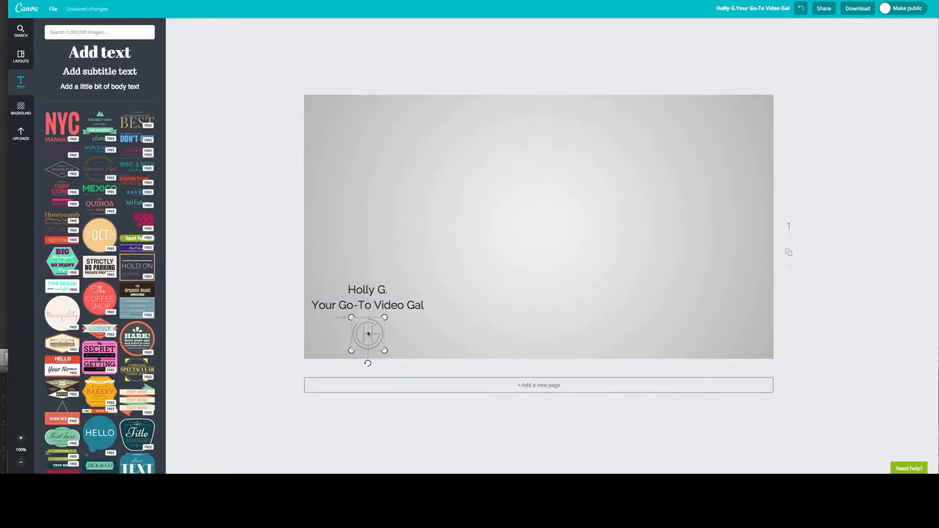
{"action": "left_click", "coordinate": [486, 312]}
{"action": "left_click_drag", "start_coordinate": [357, 289], "coordinate": [358, 260]}
{"action": "left_click", "coordinate": [400, 324]}
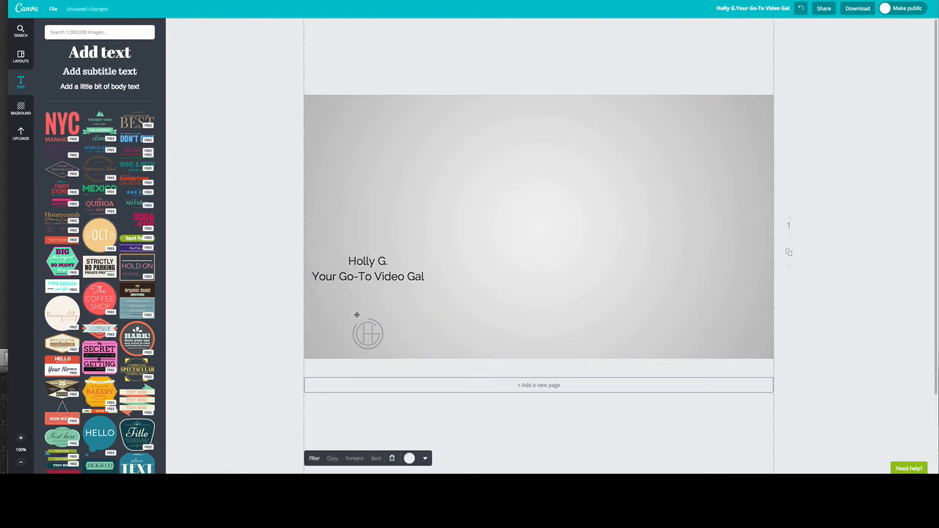
{"action": "left_click", "coordinate": [100, 86]}
{"action": "left_click", "coordinate": [530, 237]}
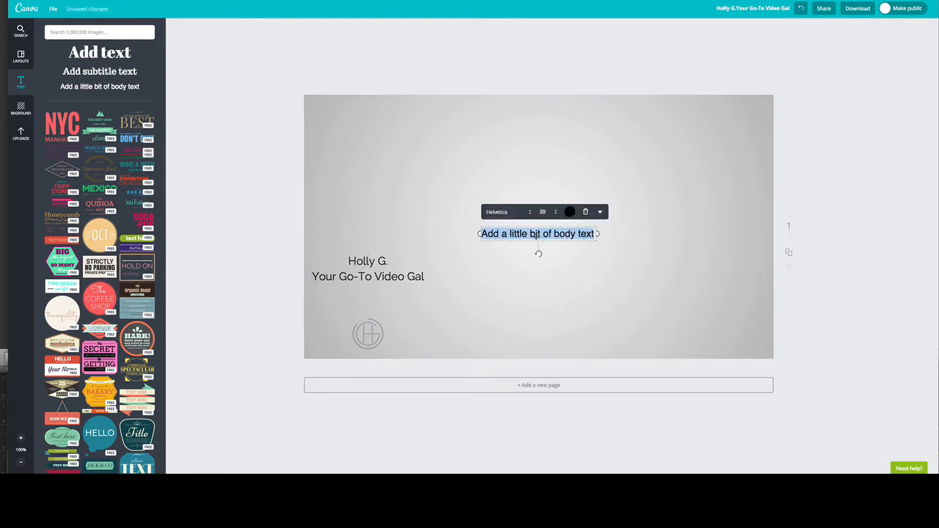
{"action": "type", "text": "www.holl"}
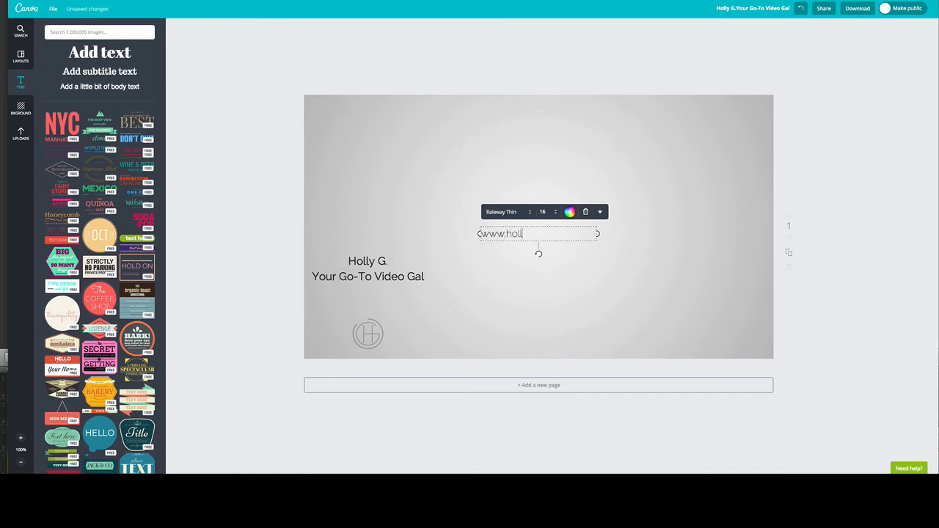
{"action": "type", "text": "ygstudio"}
Centre-align the website address and place it between the tagline and the logo.
{"action": "left_click", "coordinate": [600, 212]}
{"action": "left_click", "coordinate": [600, 281]}
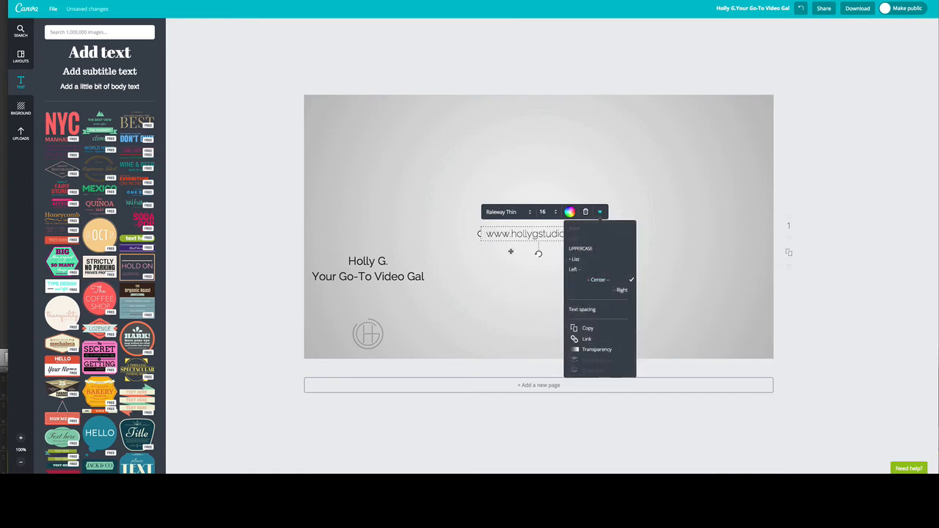
{"action": "left_click", "coordinate": [510, 251]}
{"action": "left_click_drag", "start_coordinate": [525, 245], "coordinate": [354, 312]}
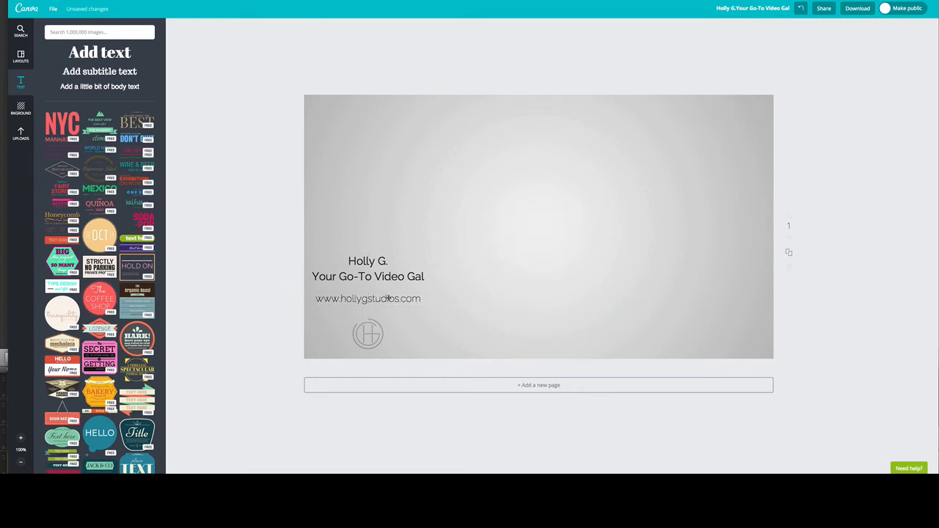
Duplicate the website address, place the copy above the presenter's name, and change its text to "#BusinessCinema".
{"action": "left_click", "coordinate": [429, 276]}
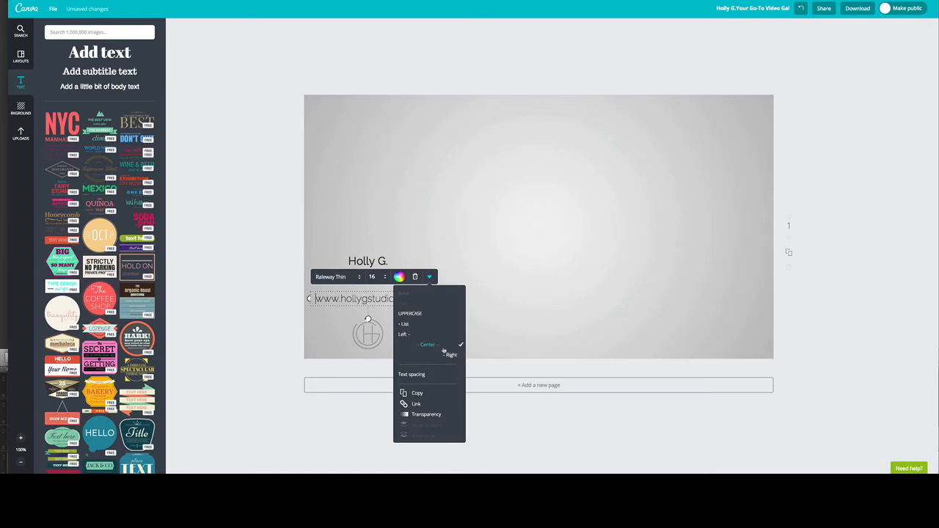
{"action": "left_click", "coordinate": [415, 393]}
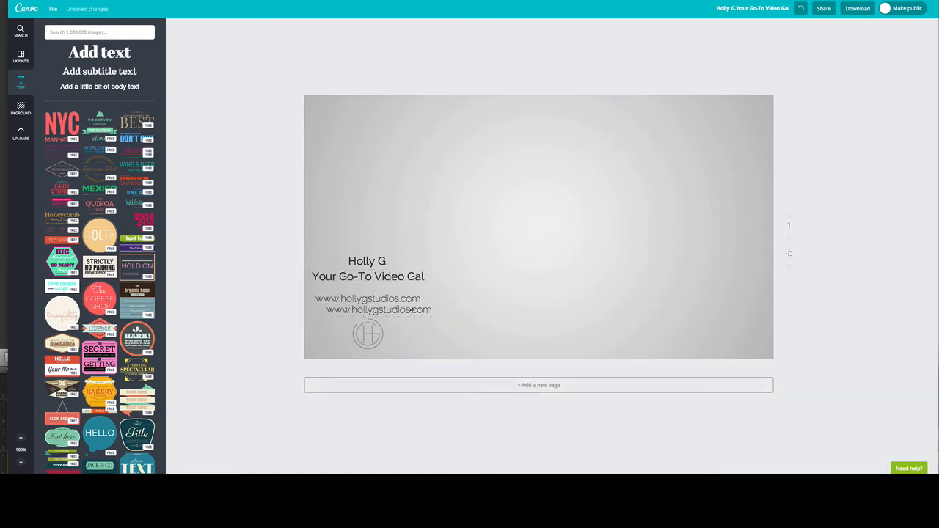
{"action": "left_click_drag", "start_coordinate": [398, 311], "coordinate": [388, 233]}
{"action": "double_click", "coordinate": [388, 233]}
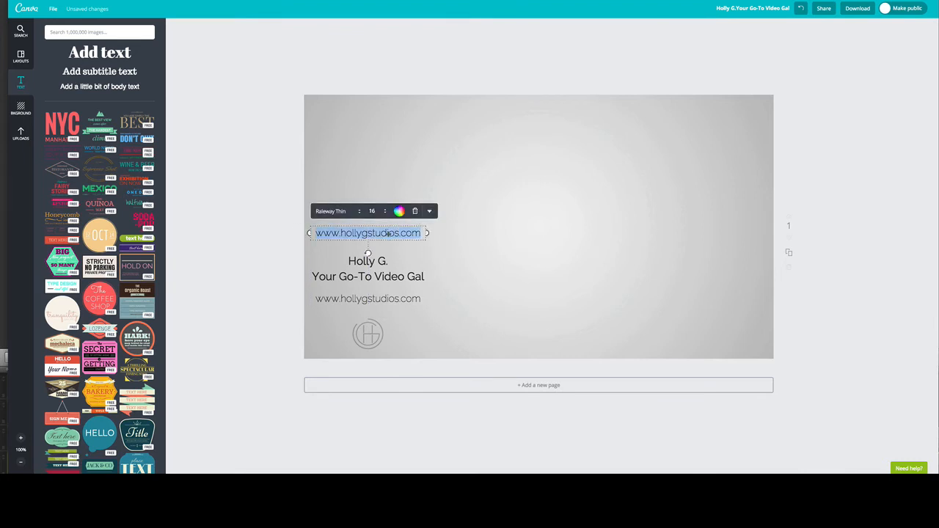
{"action": "key", "text": "BackSpace"}
{"action": "type", "text": "#BusinessCinema"}
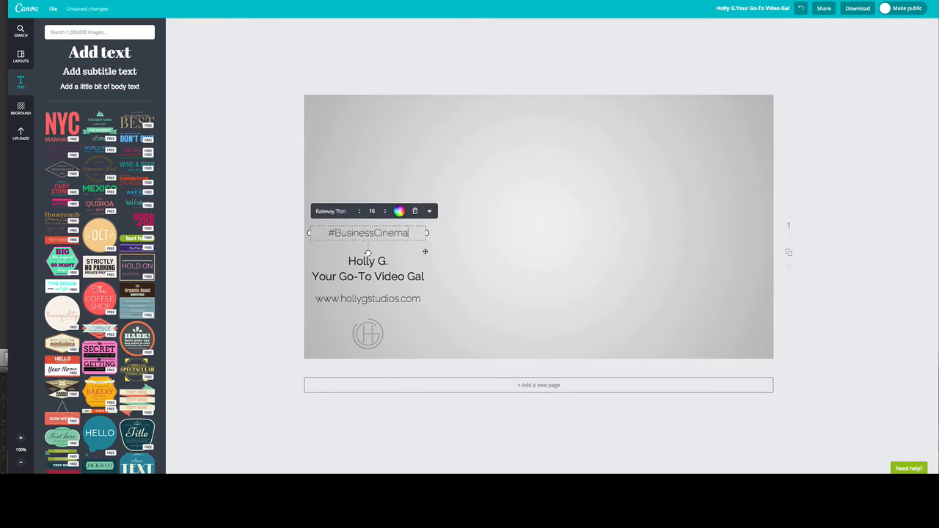
{"action": "left_click", "coordinate": [487, 230]}
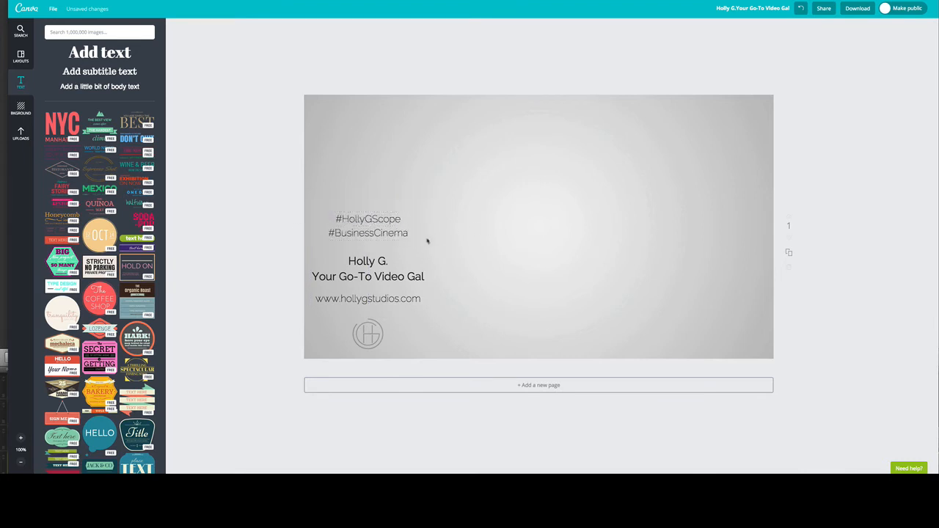
Move the two hashtag lines toward the canvas's upper edge and raise the name and tagline block to mid-height.
{"action": "left_click_drag", "start_coordinate": [424, 240], "coordinate": [426, 154]}
{"action": "left_click_drag", "start_coordinate": [380, 263], "coordinate": [378, 211]}
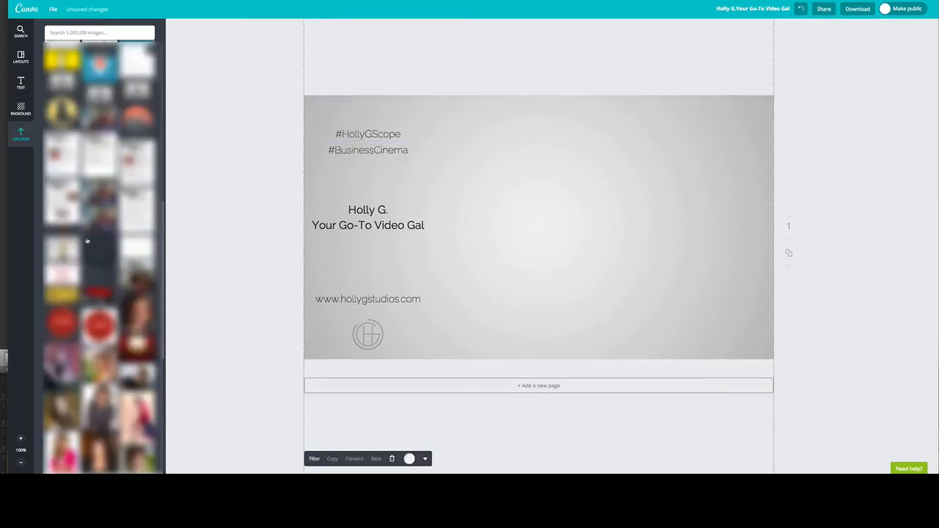
Add the uploaded Business Cinema wax-seal logo, shrink it, and place it near the centre of the canvas's lower edge.
{"action": "left_click", "coordinate": [66, 231]}
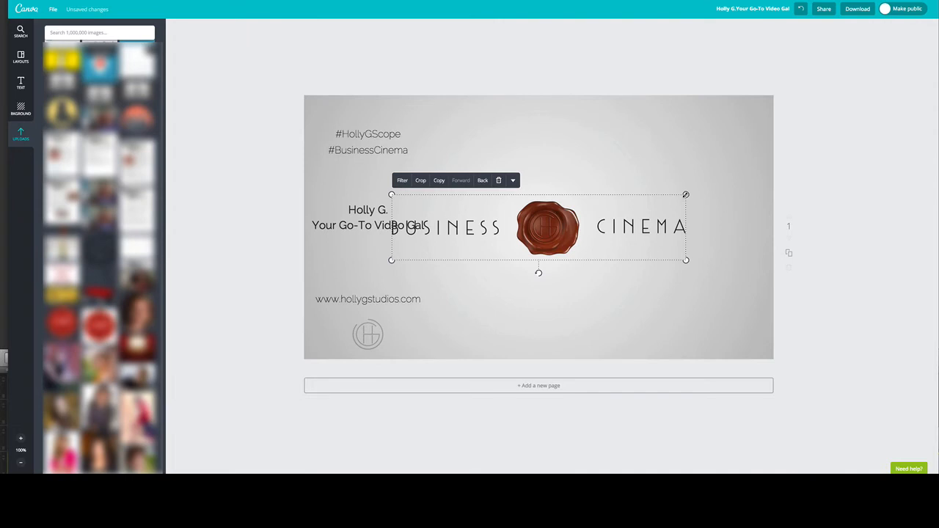
{"action": "left_click_drag", "start_coordinate": [685, 195], "coordinate": [536, 339]}
{"action": "left_click", "coordinate": [630, 342]}
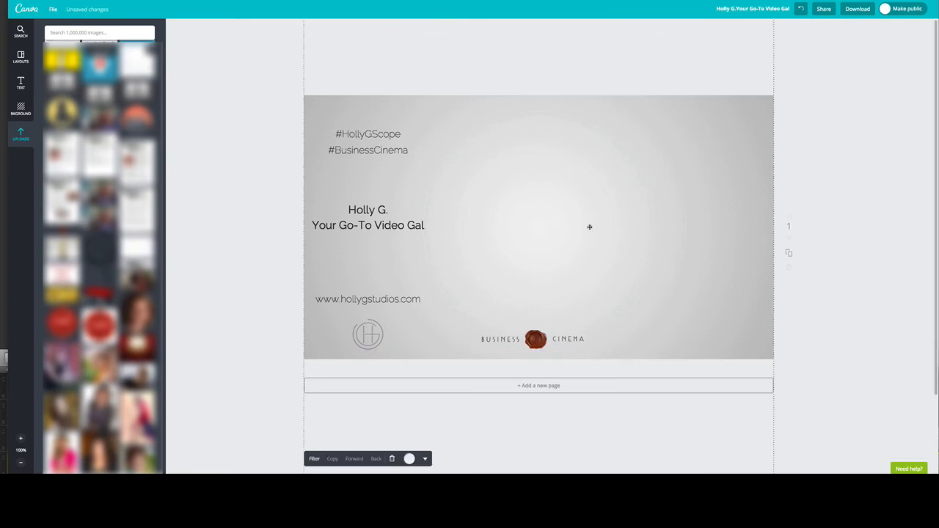
Add a solid square shape and resize it into a tall rectangle in the middle of the canvas, above the Business Cinema logo.
{"action": "left_click", "coordinate": [21, 56]}
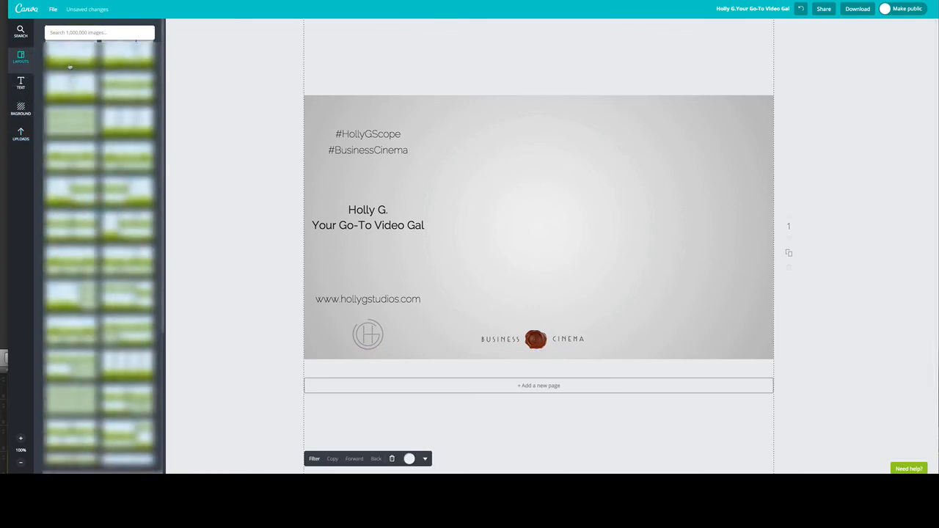
{"action": "left_click", "coordinate": [21, 30]}
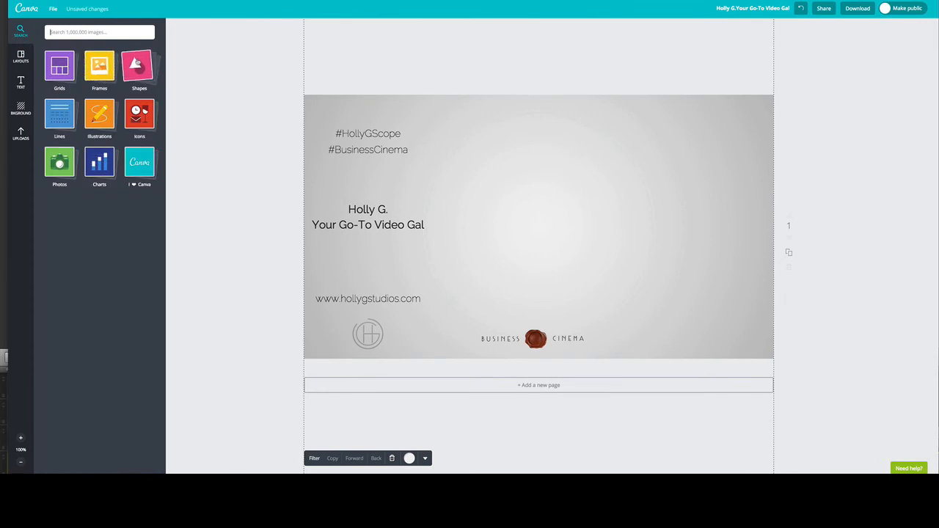
{"action": "left_click", "coordinate": [138, 66]}
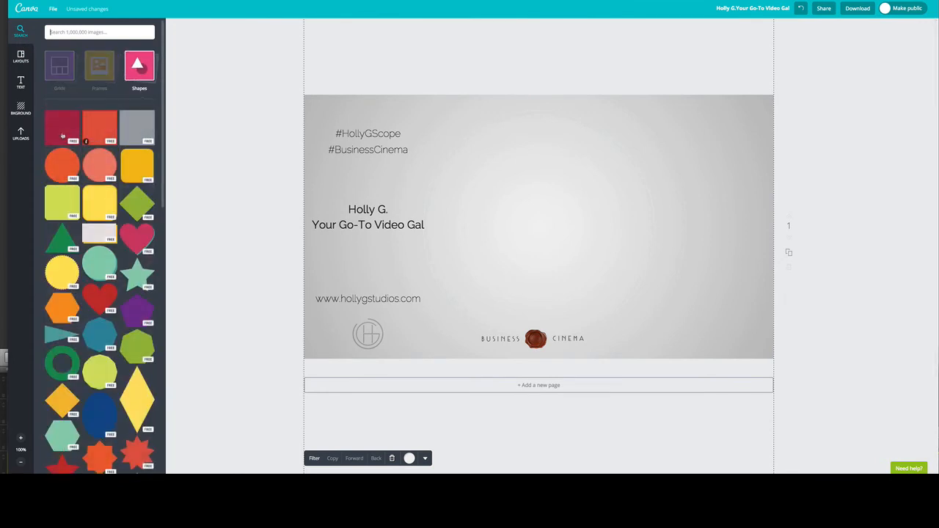
{"action": "left_click", "coordinate": [62, 136]}
{"action": "left_click_drag", "start_coordinate": [655, 227], "coordinate": [620, 227]}
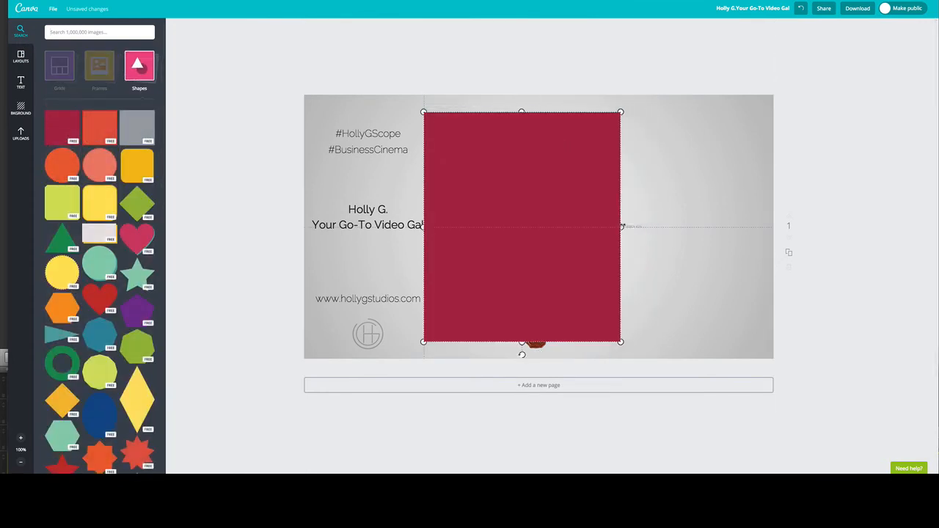
{"action": "left_click_drag", "start_coordinate": [423, 226], "coordinate": [456, 227]}
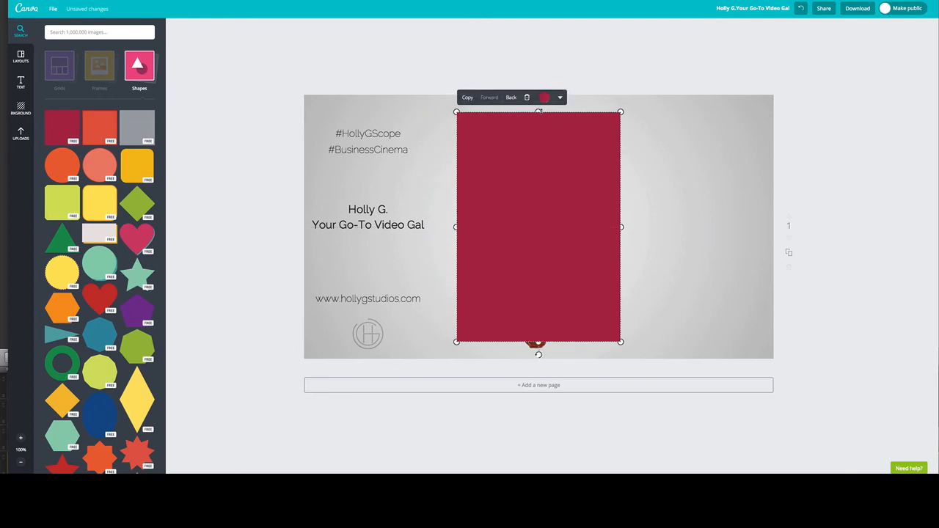
{"action": "left_click_drag", "start_coordinate": [538, 111], "coordinate": [538, 97]}
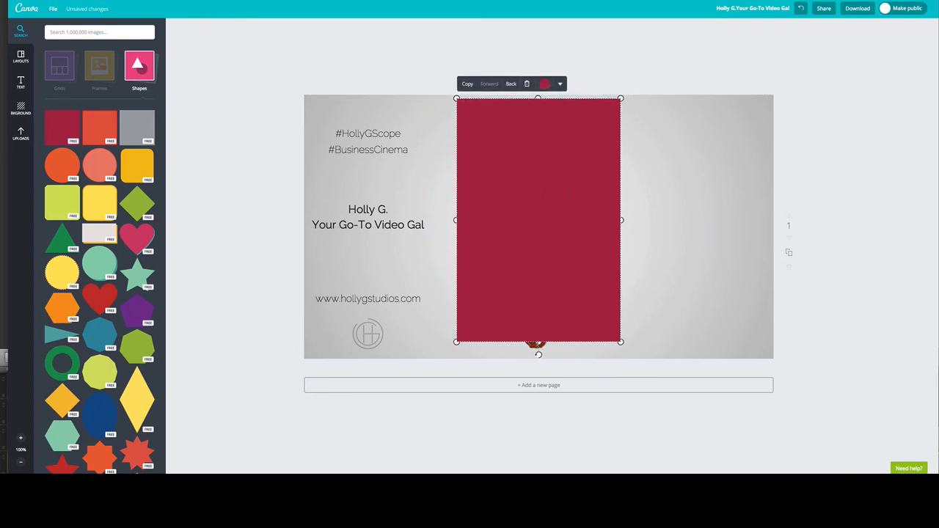
{"action": "left_click_drag", "start_coordinate": [538, 342], "coordinate": [538, 324]}
{"action": "left_click", "coordinate": [670, 304]}
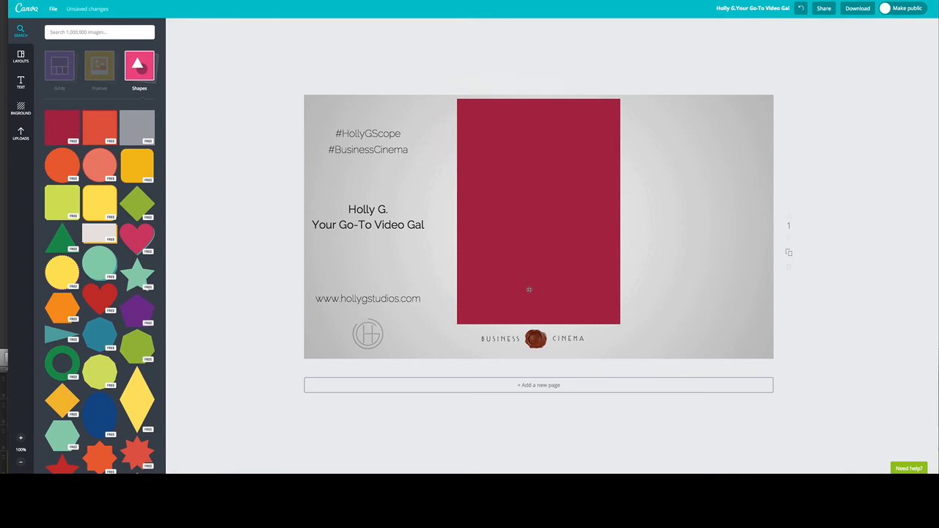
Lower the tall rectangle slightly and shift the Business Cinema logo down and right to sit just beneath it.
{"action": "left_click_drag", "start_coordinate": [529, 289], "coordinate": [537, 284]}
{"action": "left_click", "coordinate": [526, 341]}
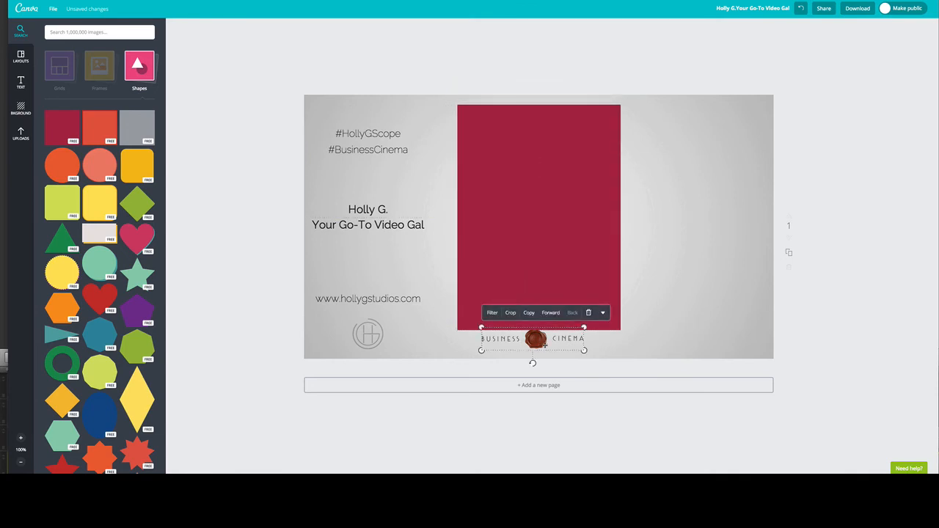
{"action": "left_click_drag", "start_coordinate": [525, 340], "coordinate": [541, 343]}
{"action": "left_click", "coordinate": [666, 355]}
Change the tall rectangle's fill colour to white.
{"action": "left_click", "coordinate": [550, 237]}
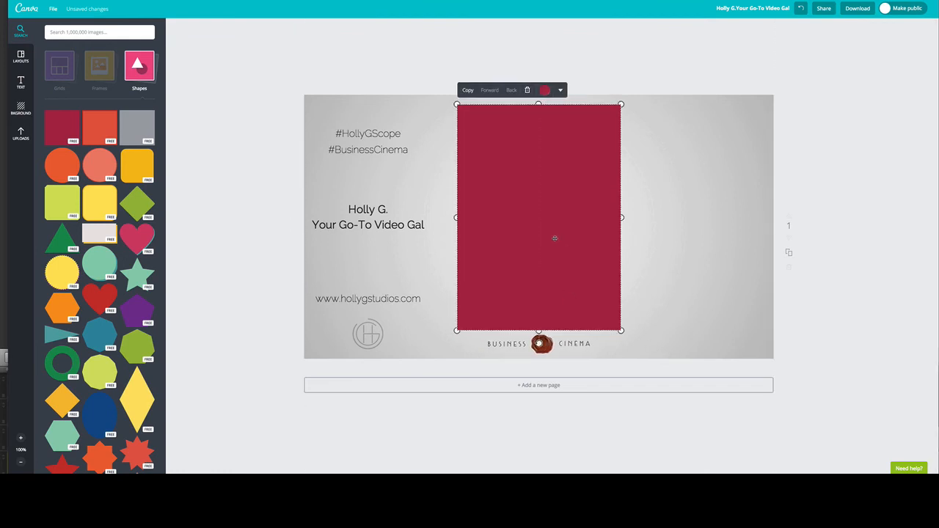
{"action": "left_click", "coordinate": [695, 230]}
{"action": "left_click", "coordinate": [544, 209]}
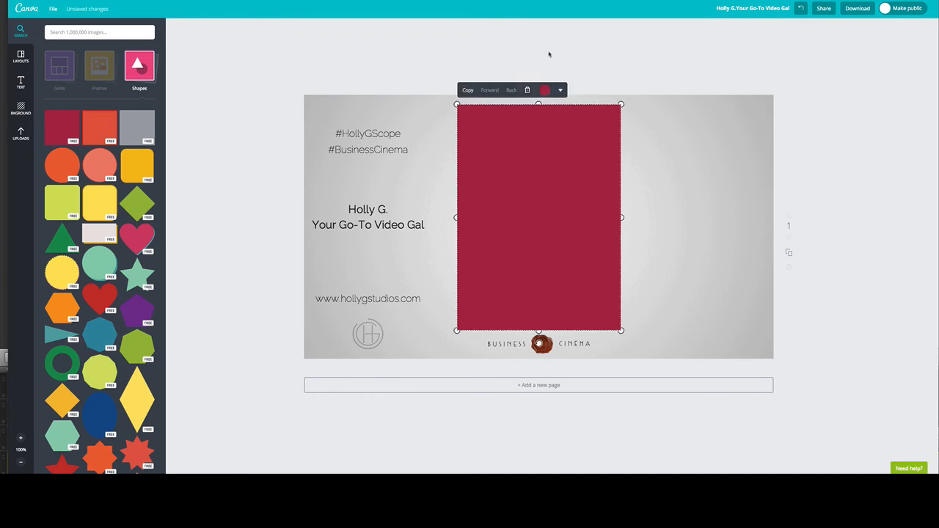
{"action": "left_click", "coordinate": [544, 91]}
{"action": "left_click", "coordinate": [536, 110]}
{"action": "left_click", "coordinate": [689, 139]}
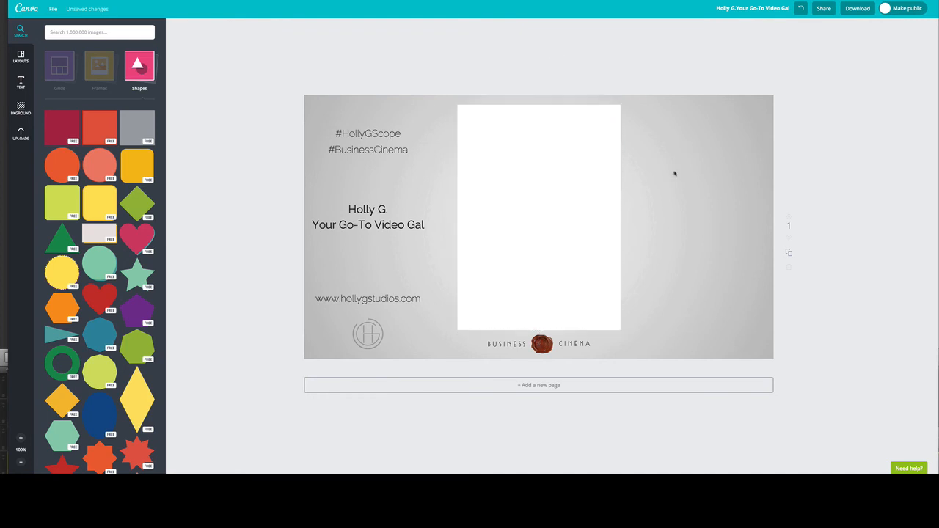
Add the uploaded script "Presents" logo, shrink it into the canvas's upper-left area, and lower the two hashtags beneath it.
{"action": "left_click", "coordinate": [20, 135]}
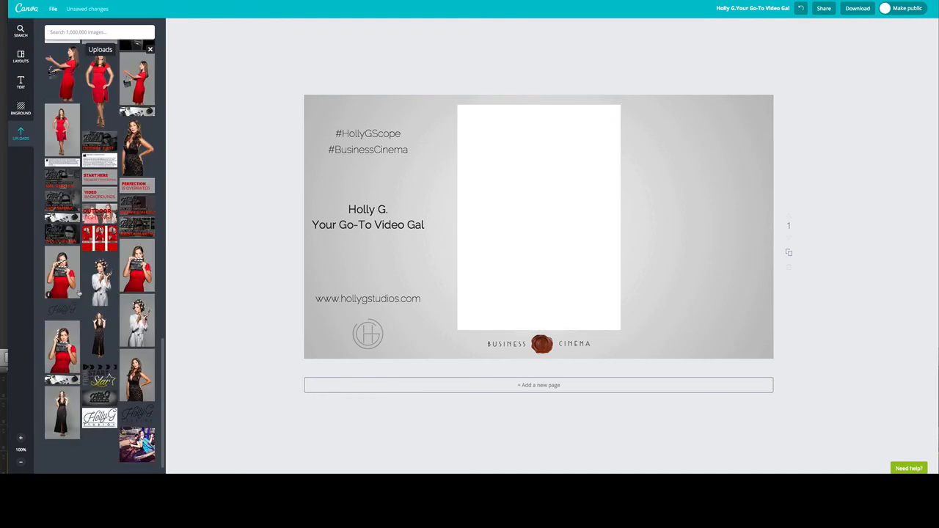
{"action": "left_click", "coordinate": [61, 310]}
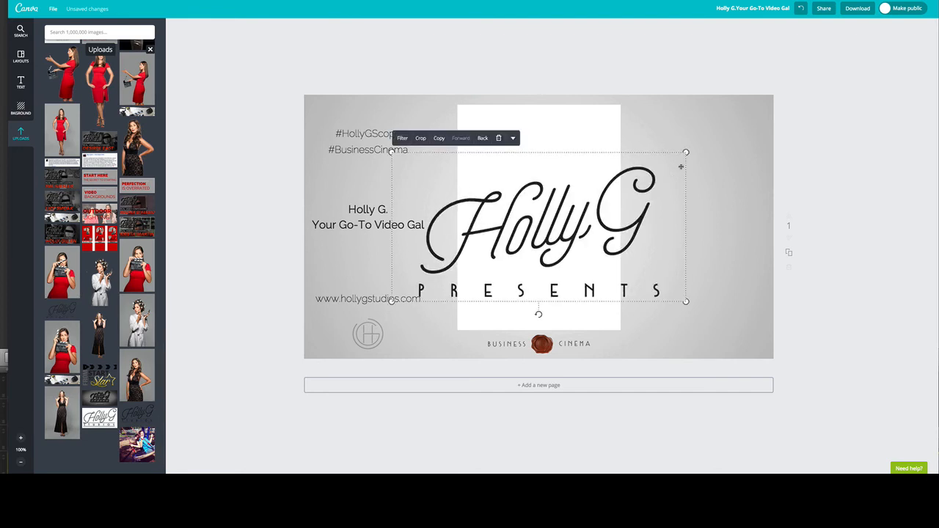
{"action": "left_click_drag", "start_coordinate": [686, 152], "coordinate": [452, 234]}
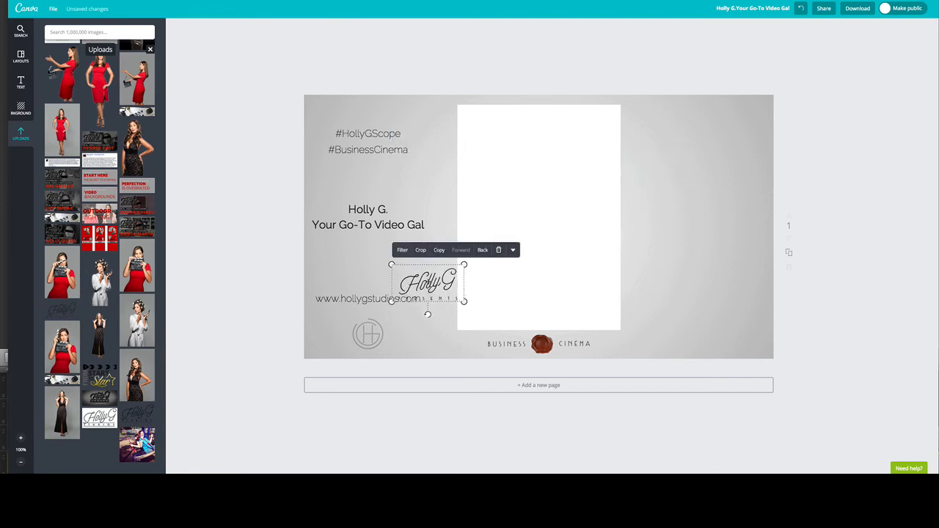
{"action": "left_click_drag", "start_coordinate": [431, 284], "coordinate": [372, 119]}
{"action": "left_click_drag", "start_coordinate": [408, 174], "coordinate": [382, 183]}
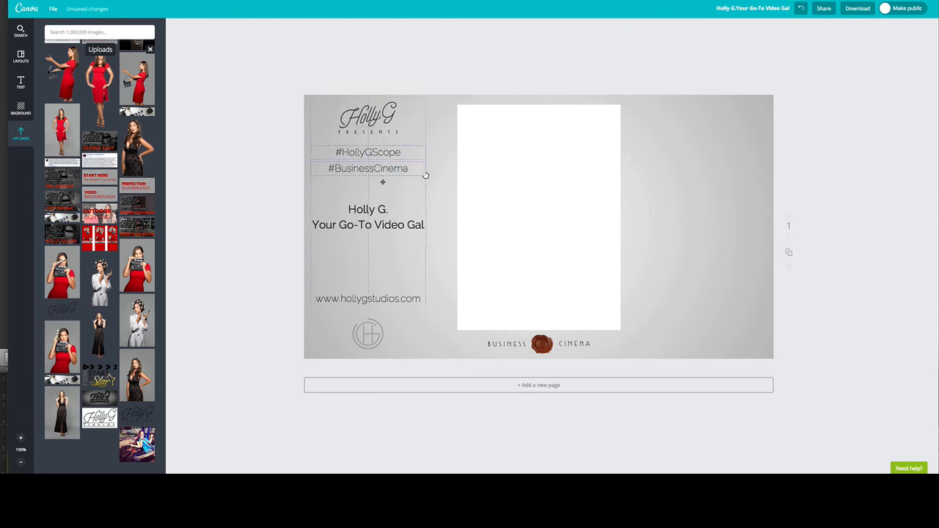
{"action": "left_click", "coordinate": [469, 90]}
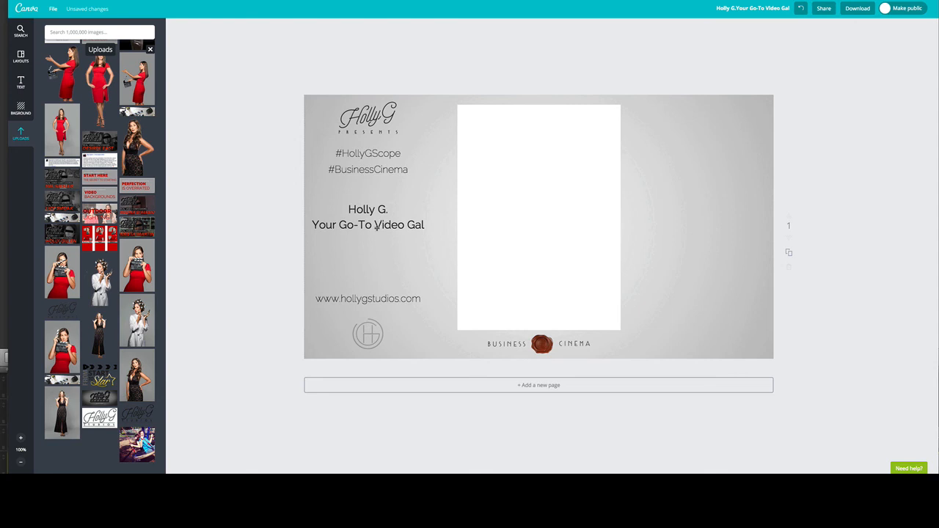
Move the round monogram logo into the gap between the tagline and the website address.
{"action": "left_click_drag", "start_coordinate": [376, 227], "coordinate": [375, 241]}
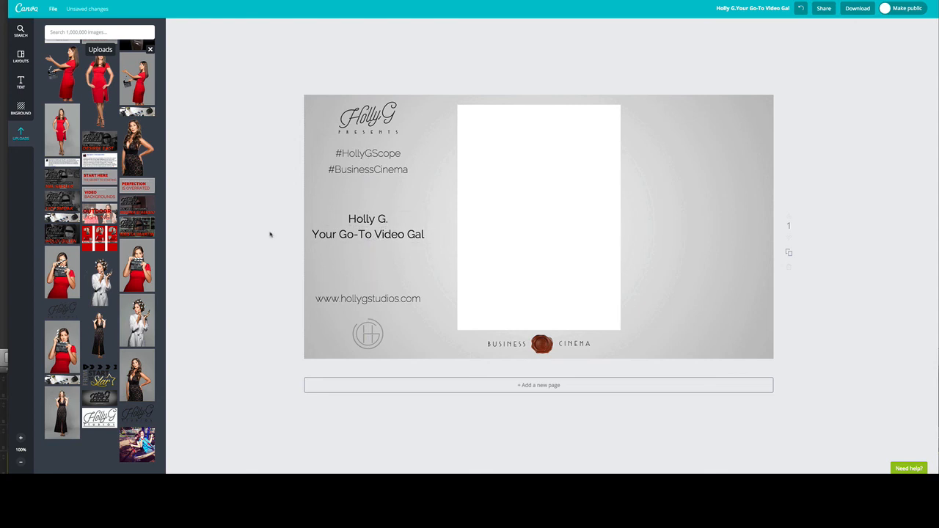
{"action": "left_click_drag", "start_coordinate": [366, 338], "coordinate": [368, 272]}
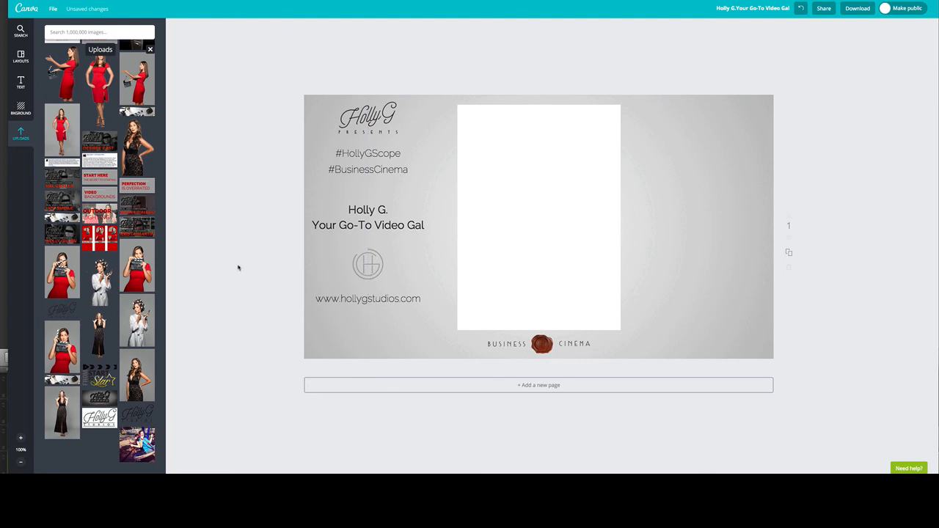
Add the uploaded cut-out photo of the presenter in the red dress and place it beside the white rectangle.
{"action": "scroll", "coordinate": [103, 205], "scroll_direction": "up", "scroll_amount": 3}
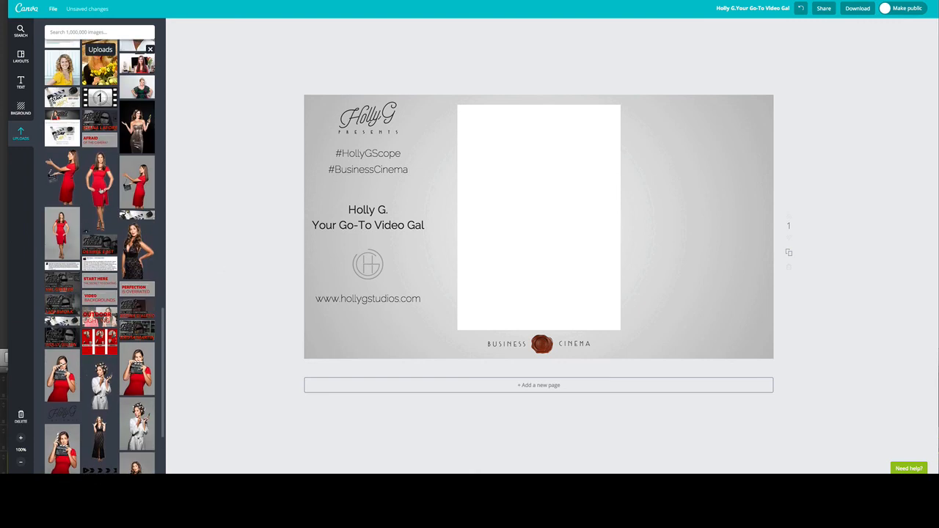
{"action": "left_click", "coordinate": [100, 191]}
{"action": "left_click_drag", "start_coordinate": [549, 201], "coordinate": [702, 201]}
Fade the presenter's photo by setting its transparency slider to roughly a quarter, and nudge the photo to align with the canvas's horizontal centre line.
{"action": "left_click", "coordinate": [768, 87]}
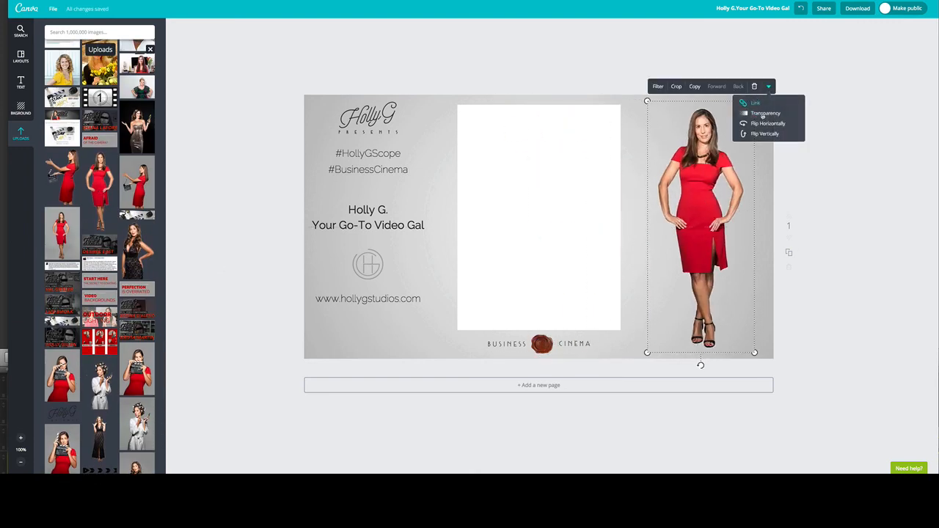
{"action": "left_click", "coordinate": [774, 101]}
{"action": "left_click_drag", "start_coordinate": [804, 104], "coordinate": [775, 104]}
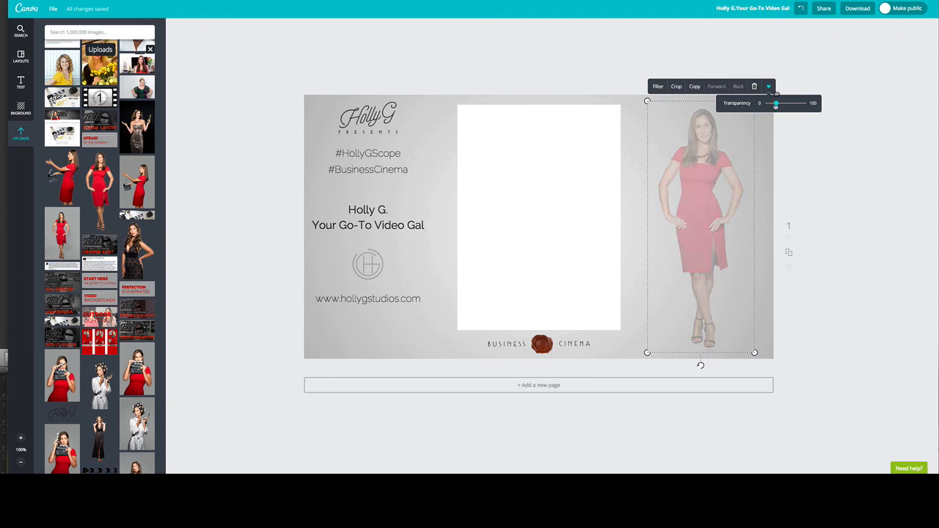
{"action": "left_click", "coordinate": [823, 78]}
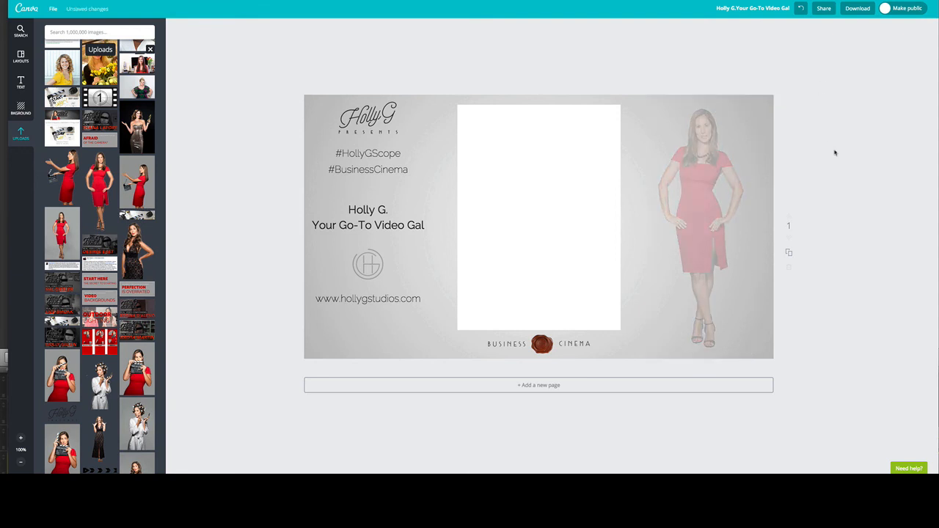
{"action": "left_click_drag", "start_coordinate": [706, 197], "coordinate": [704, 198]}
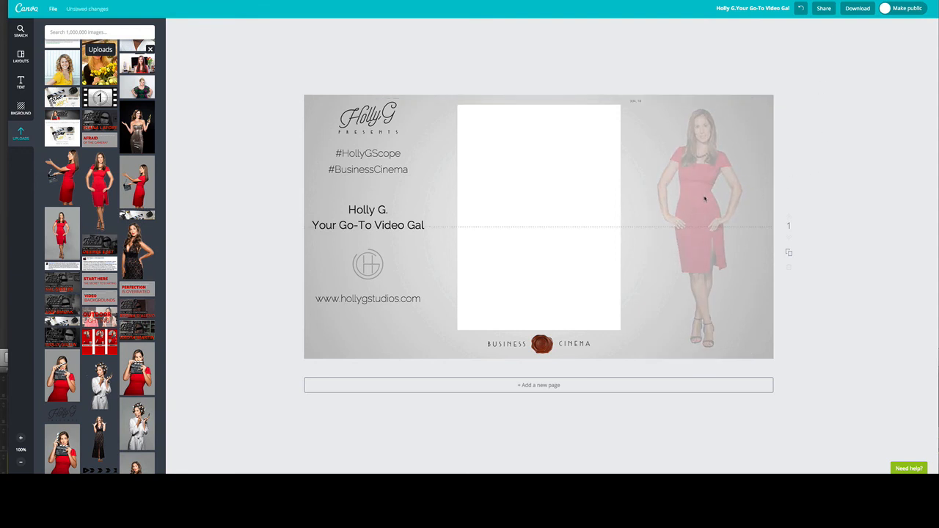
{"action": "left_click", "coordinate": [865, 177]}
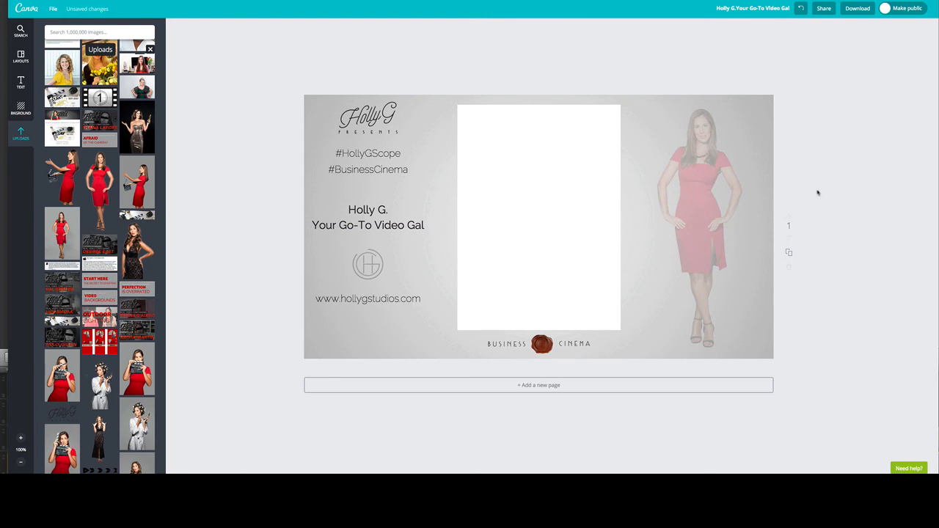